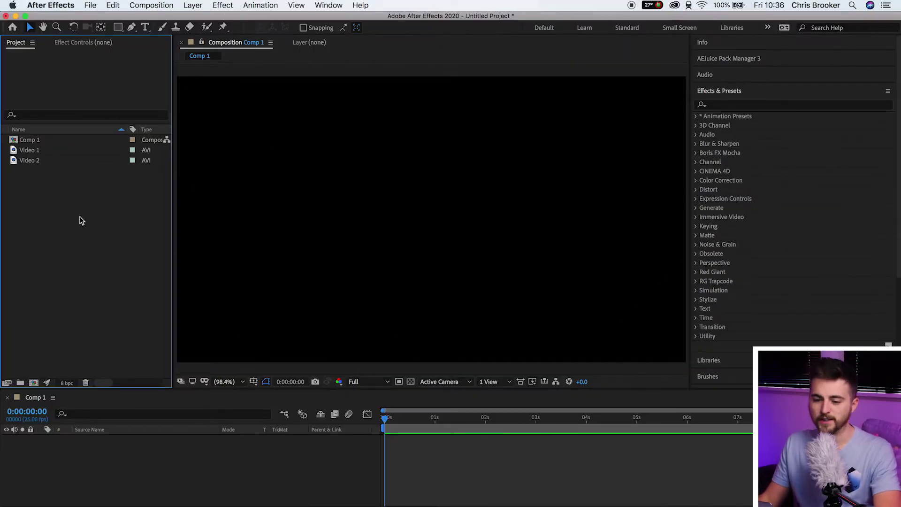
Add Video 1 and Video 2 from the Project panel into the Comp 1 timeline.
drag(74, 219, 21, 147)
drag(65, 196, 193, 449)
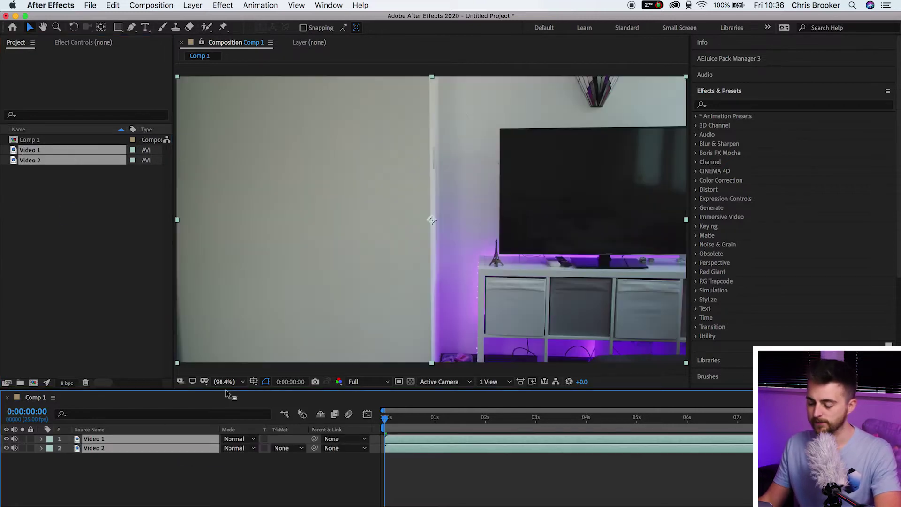
drag(403, 418, 642, 421)
Slide Video 2's layer to start just before 5 seconds, keeping Video 1 visible on top.
click(666, 440)
click(6, 439)
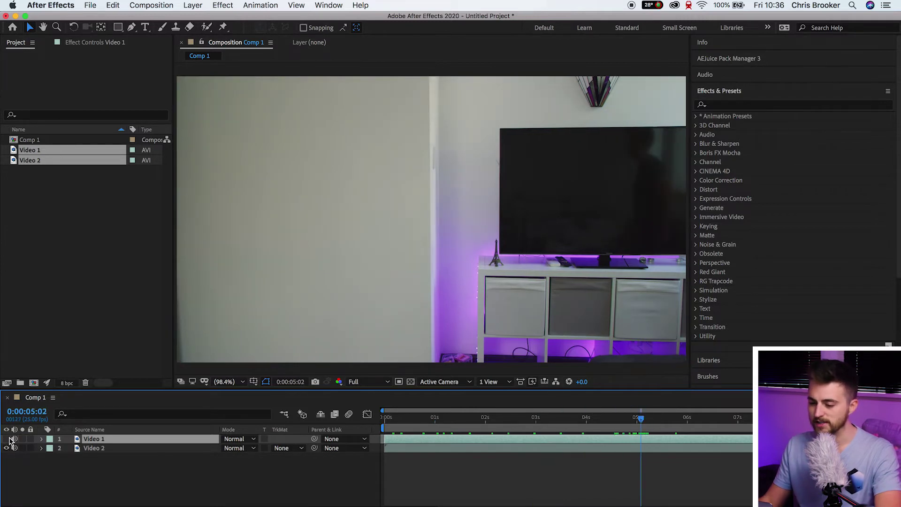
drag(659, 447, 897, 448)
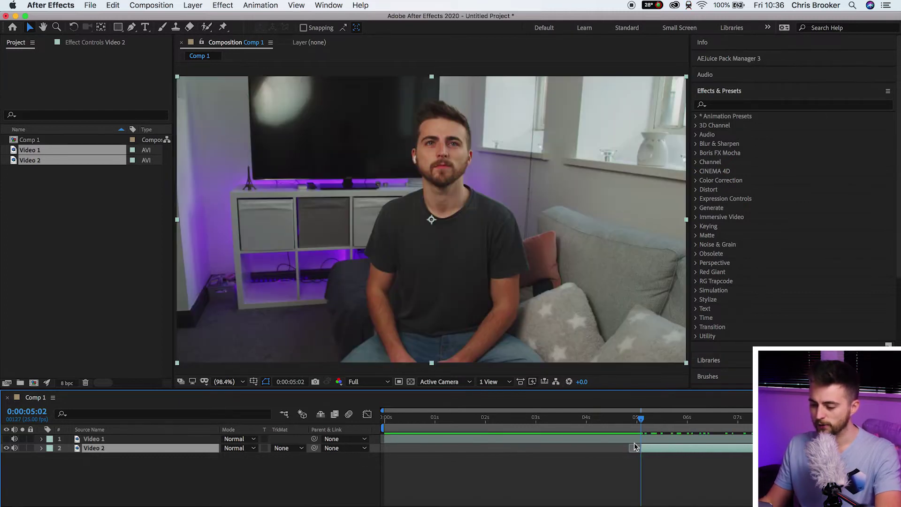
drag(634, 443, 369, 425)
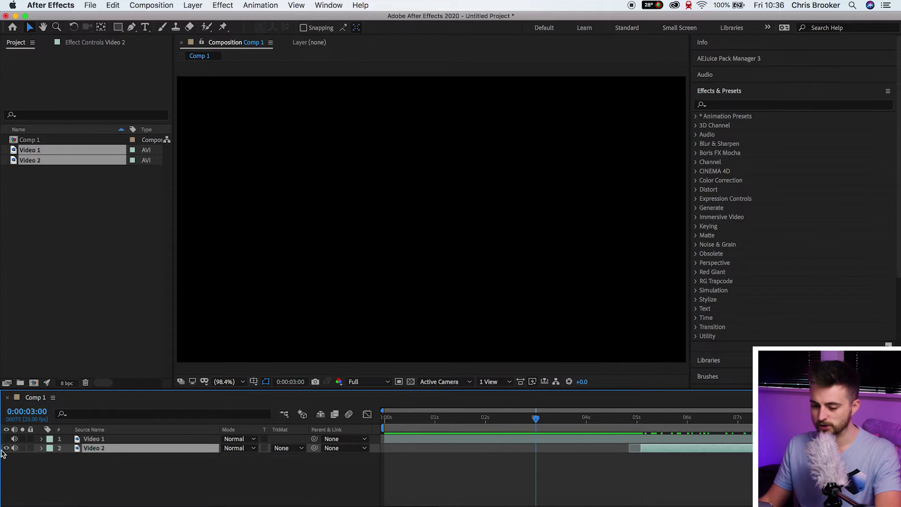
click(6, 439)
drag(615, 427, 642, 426)
Trim Video 1's out-point to end near 4.9 seconds.
click(638, 438)
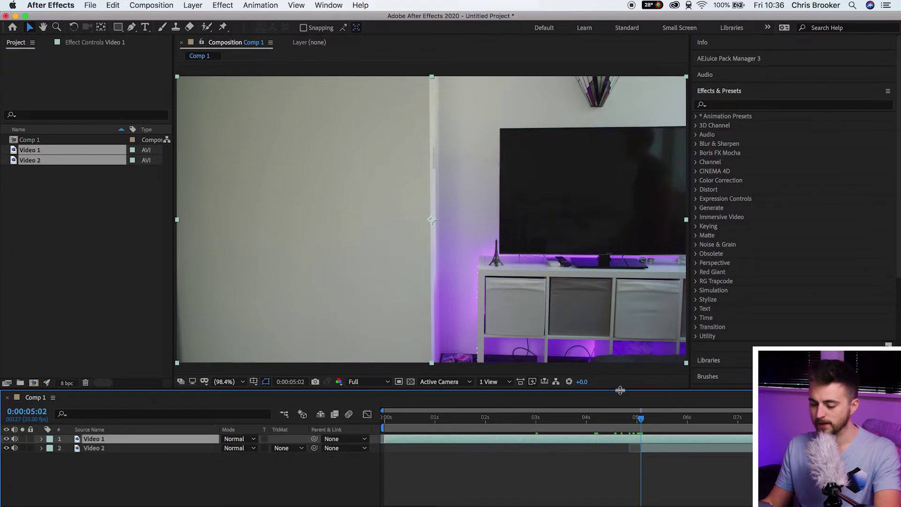
drag(751, 439, 632, 443)
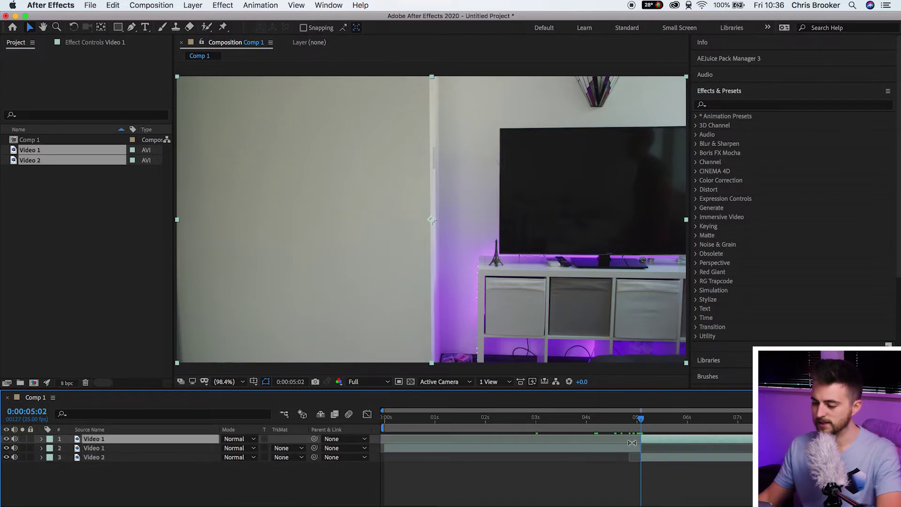
drag(592, 418, 566, 428)
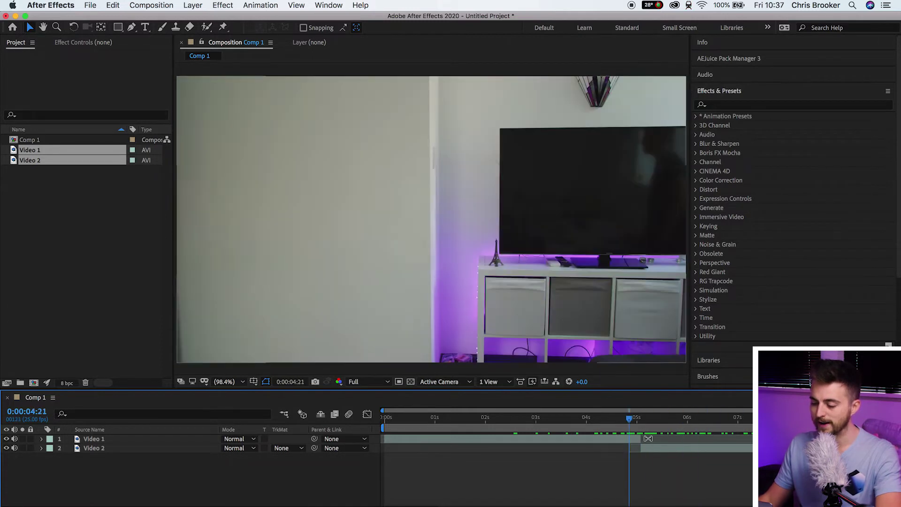
Try splitting Video 1 at 0:00:04:06, undo the split, and review the cut.
click(603, 441)
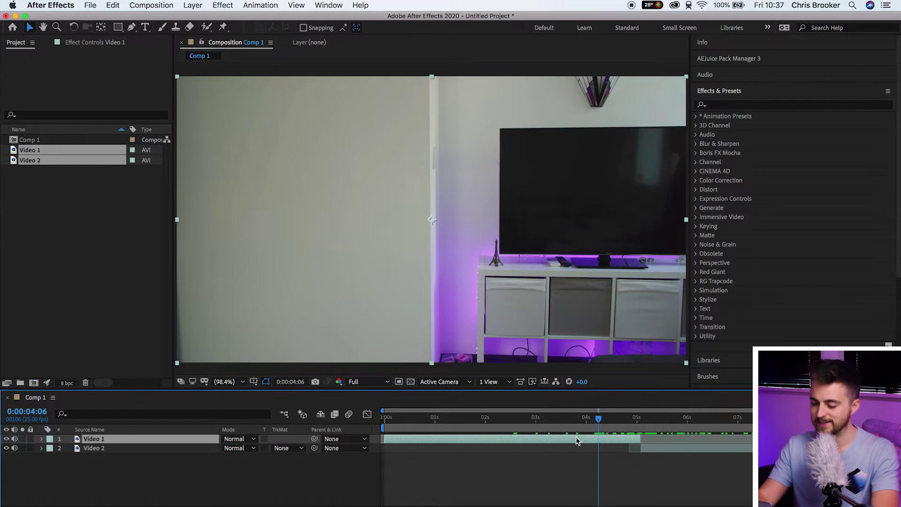
key(super+shift+d)
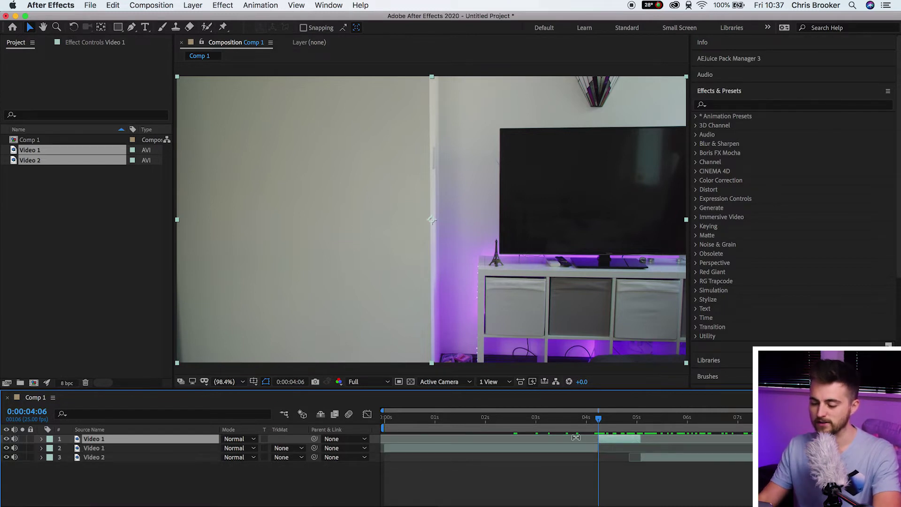
key(super+z)
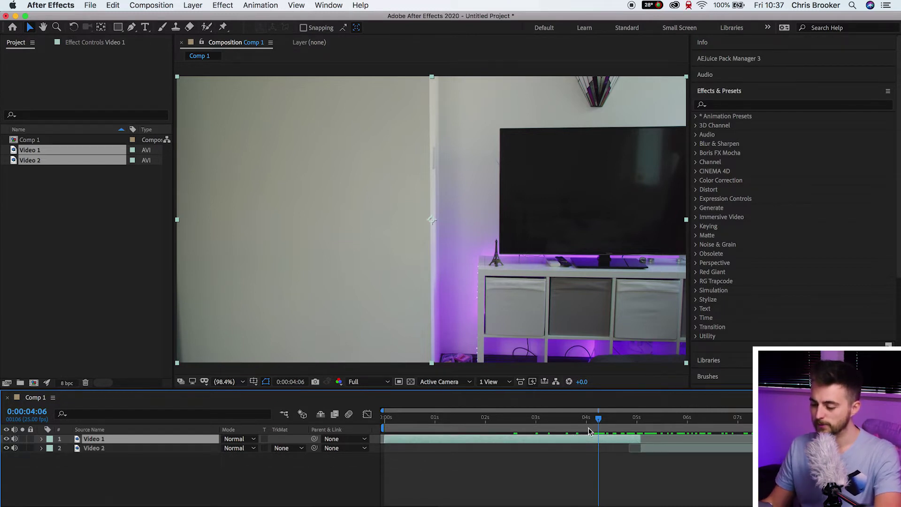
drag(600, 427, 628, 423)
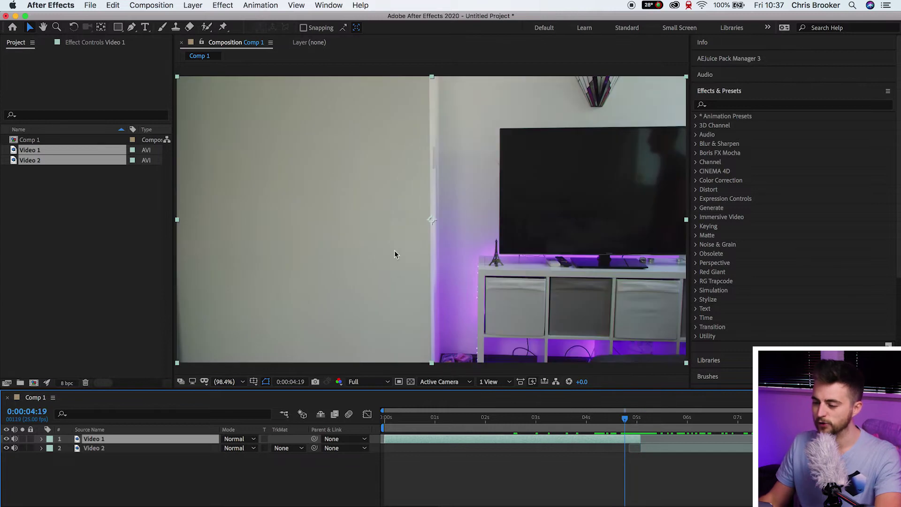
Find 'motion tile' in Effects & Presets, apply Motion Tile to Video 2, and preview.
click(725, 105)
text(motion tile)
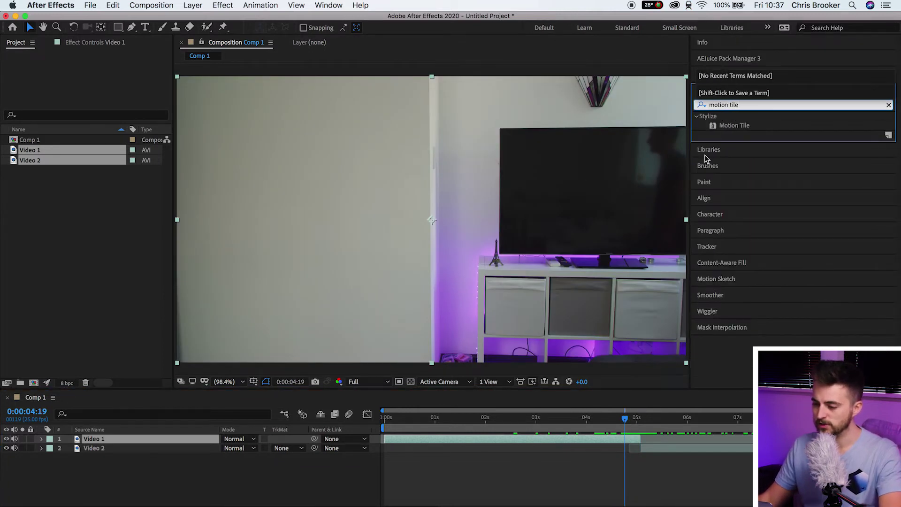
click(721, 127)
drag(747, 129, 652, 451)
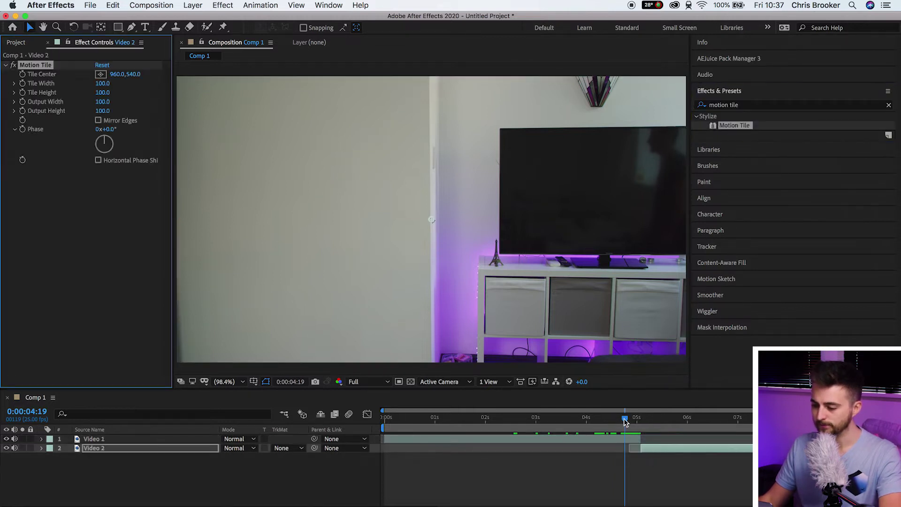
drag(624, 418, 603, 425)
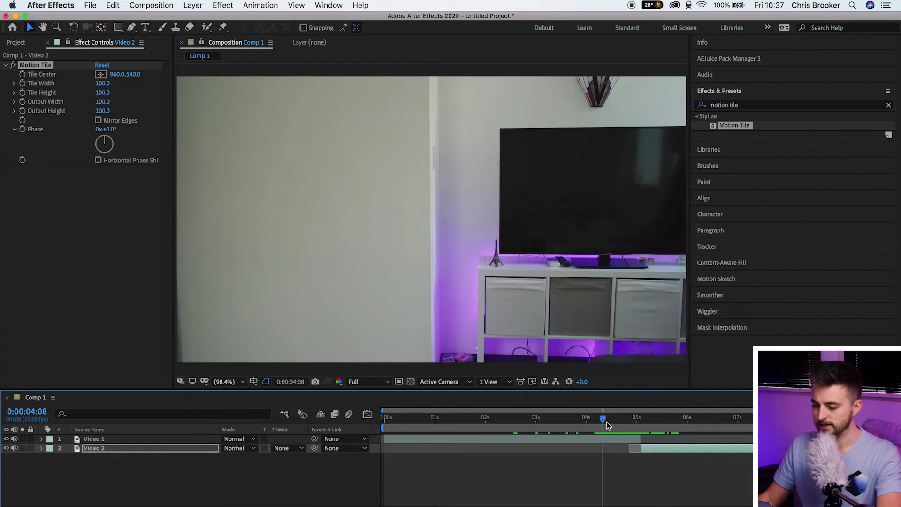
key(space)
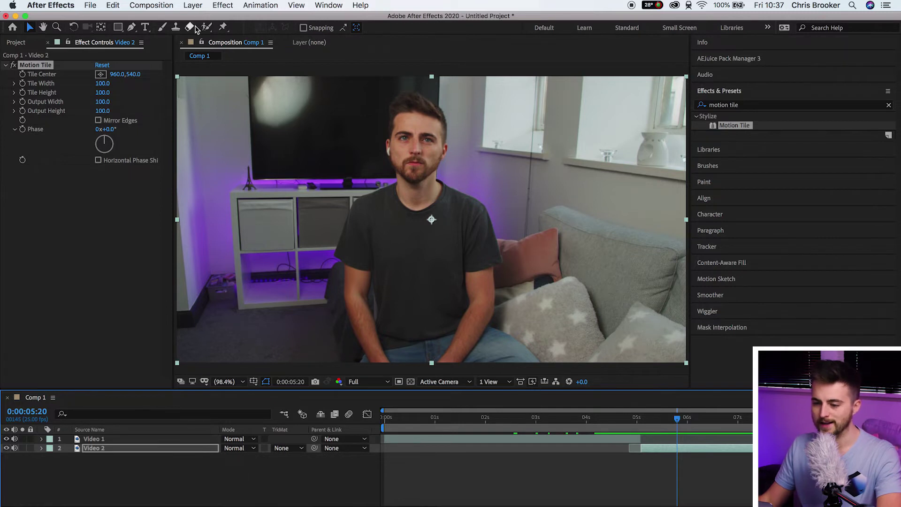
Create Null 1 via Layer > New > Null Object, move it to the top, and parent both videos to it.
click(193, 6)
mouse_move(197, 18)
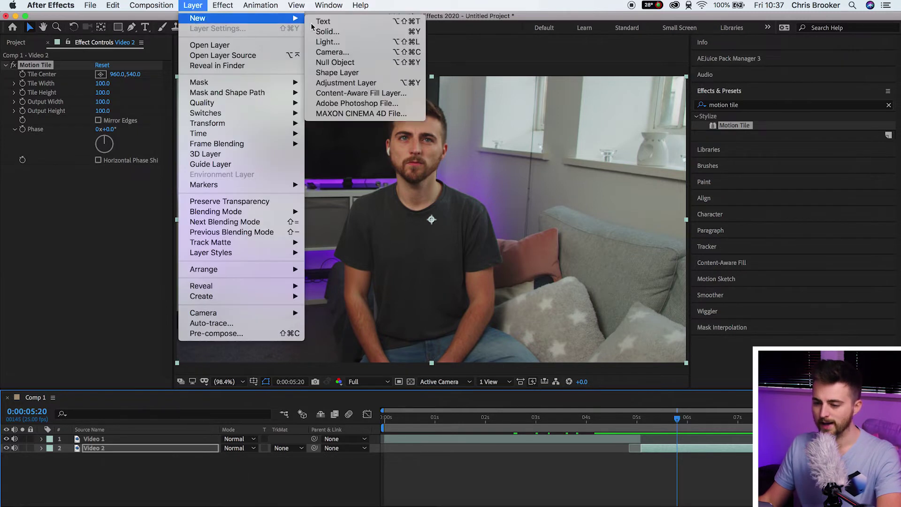
click(340, 62)
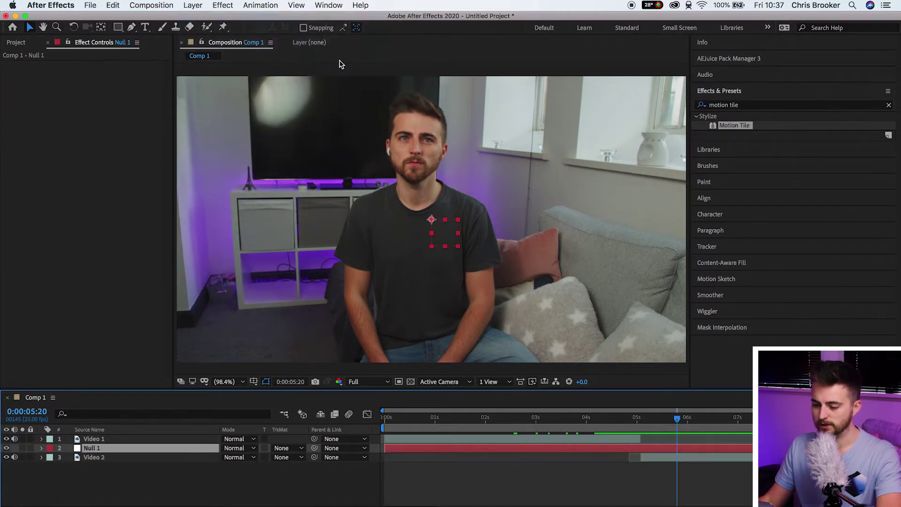
drag(100, 450, 103, 438)
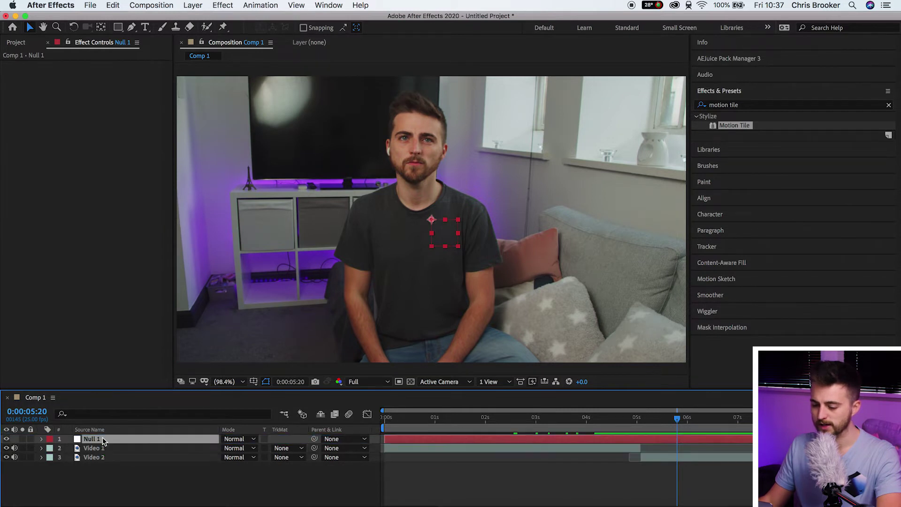
drag(152, 486, 92, 449)
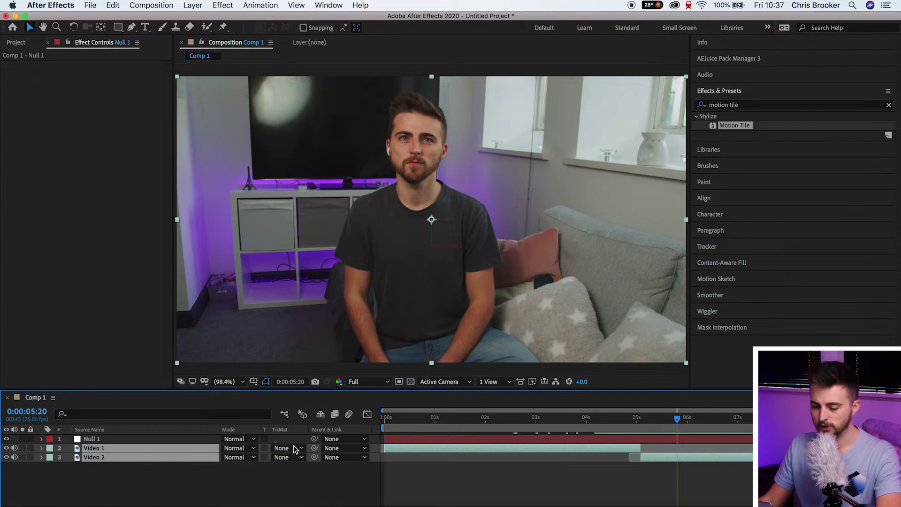
drag(277, 453, 103, 441)
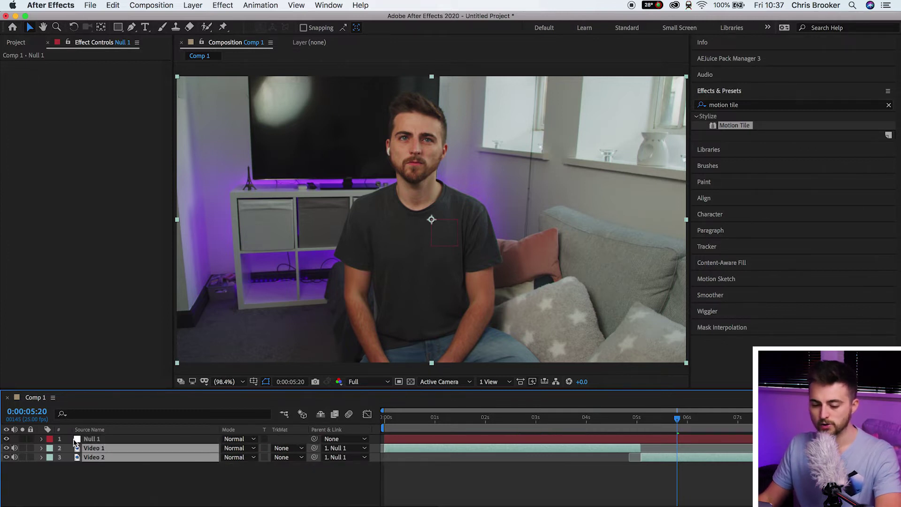
Expand Null 1's transform properties and set its Scale back to 100%.
click(41, 439)
click(52, 449)
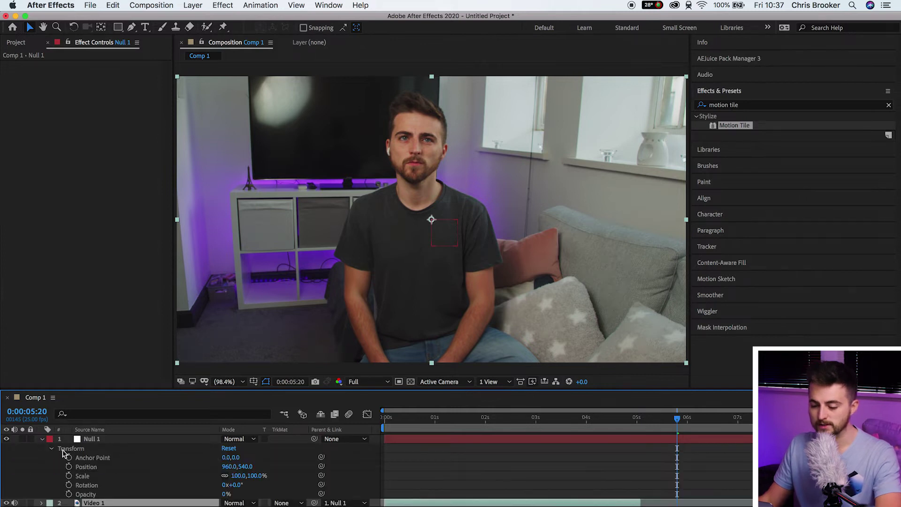
drag(242, 478, 231, 478)
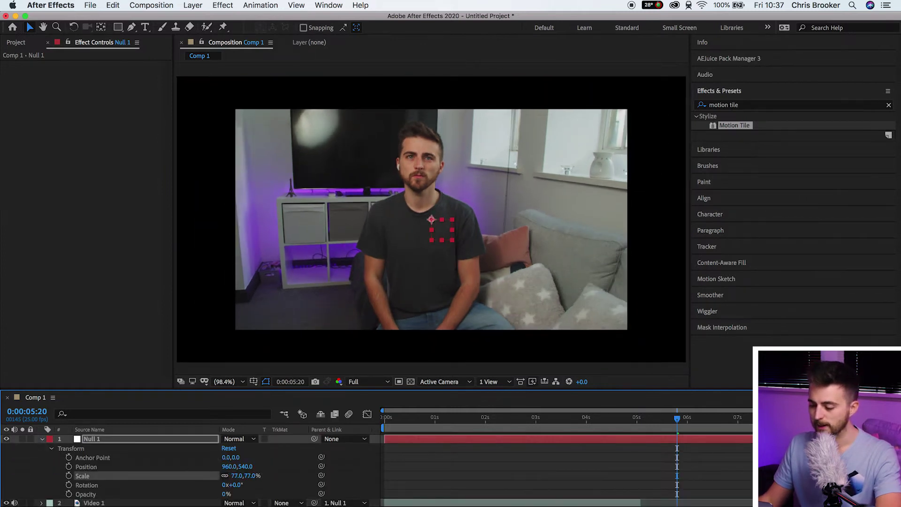
drag(674, 424, 628, 419)
click(239, 476)
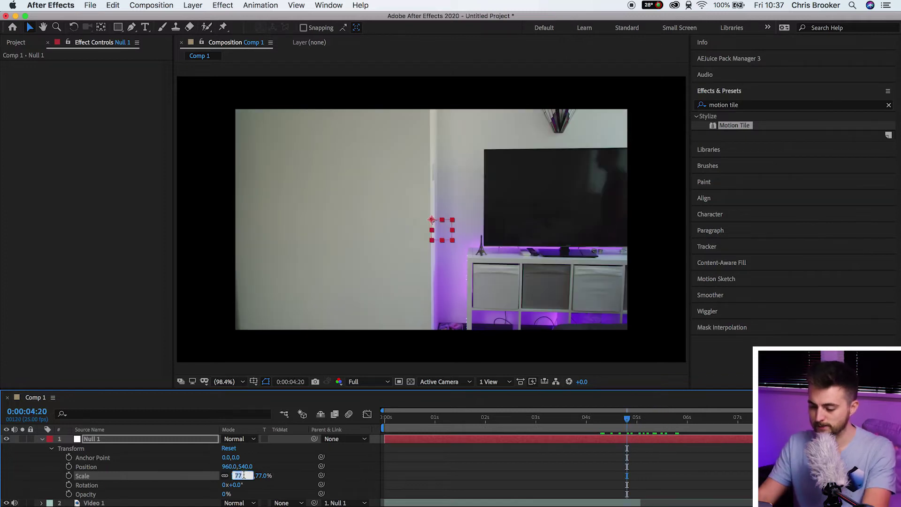
text(100)
key(Return)
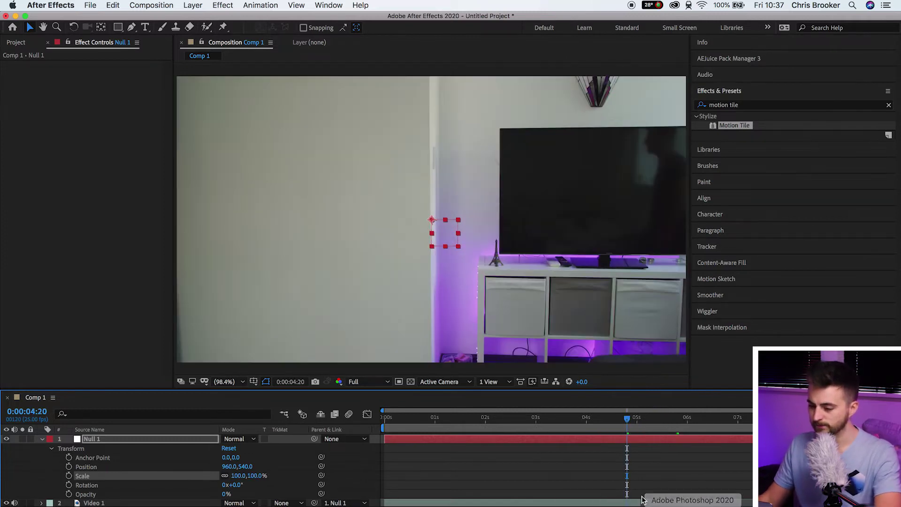
Enlarge the timeline panel and preview the cut past 5 seconds.
scroll(590, 456, down, 1)
drag(460, 394, 453, 340)
key(space)
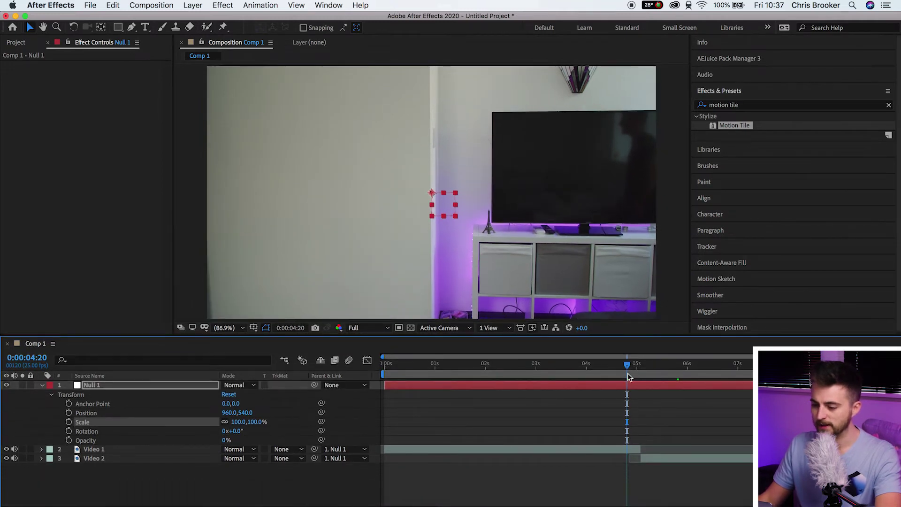
key(space)
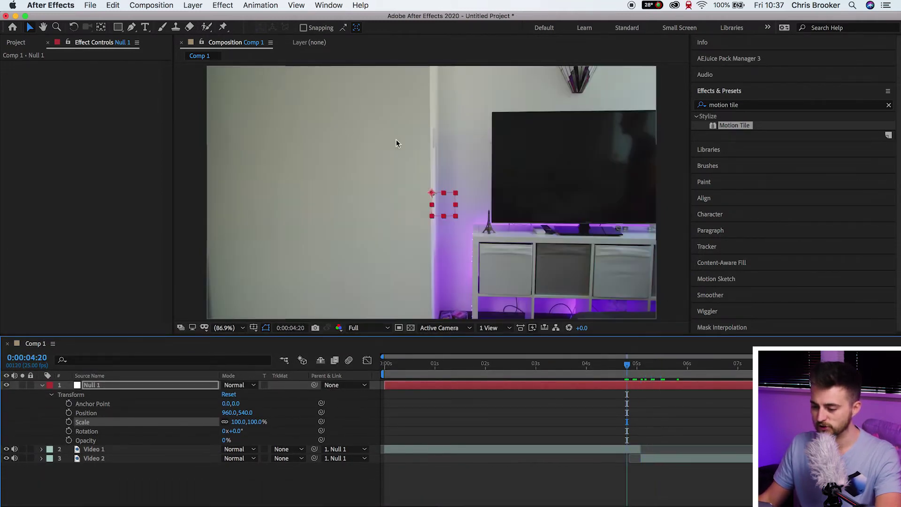
mouse_move(631, 366)
mouse_down()
mouse_move(654, 368)
mouse_move(617, 374)
mouse_up()
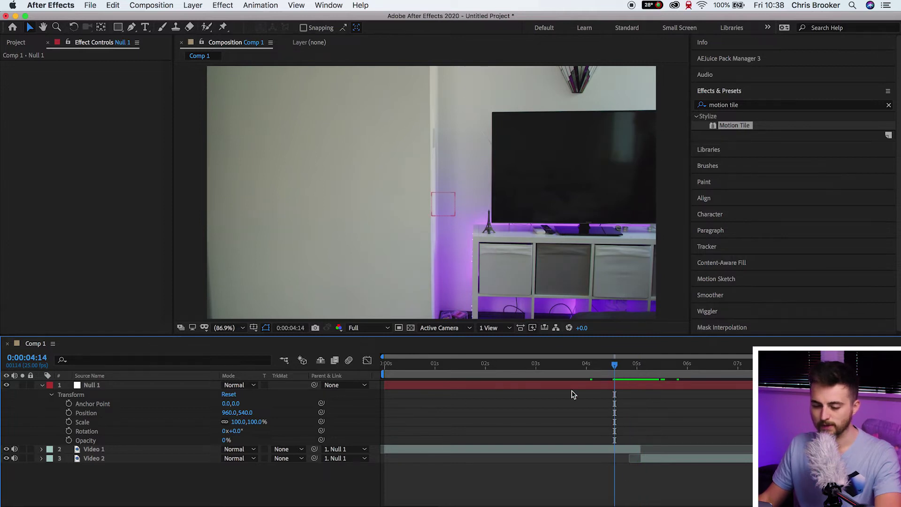
Keyframe Null 1's Position and Scale at 04:14, then scale it to 472% at 05:01.
click(69, 422)
click(69, 413)
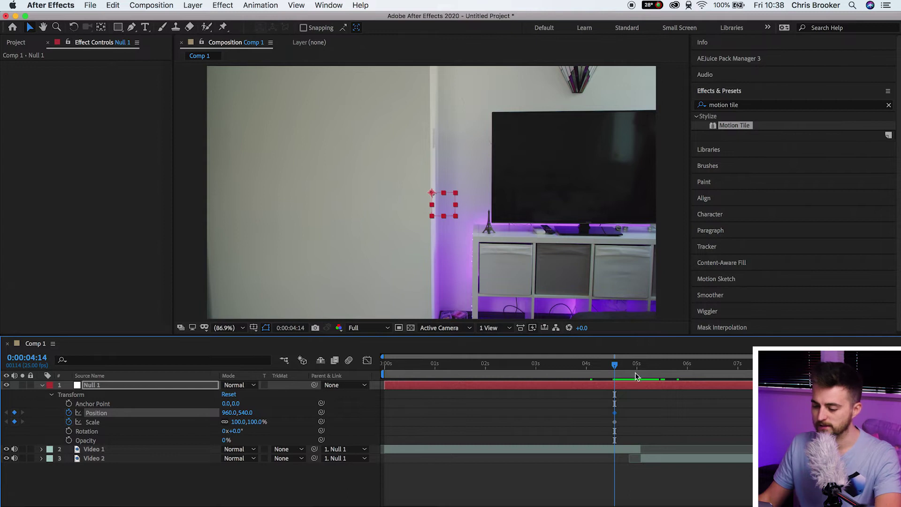
drag(613, 372, 641, 373)
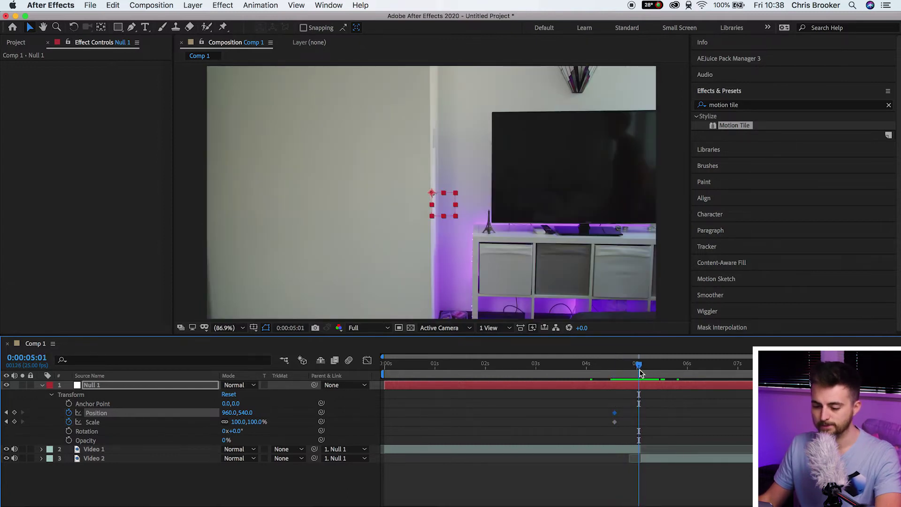
drag(240, 424, 423, 413)
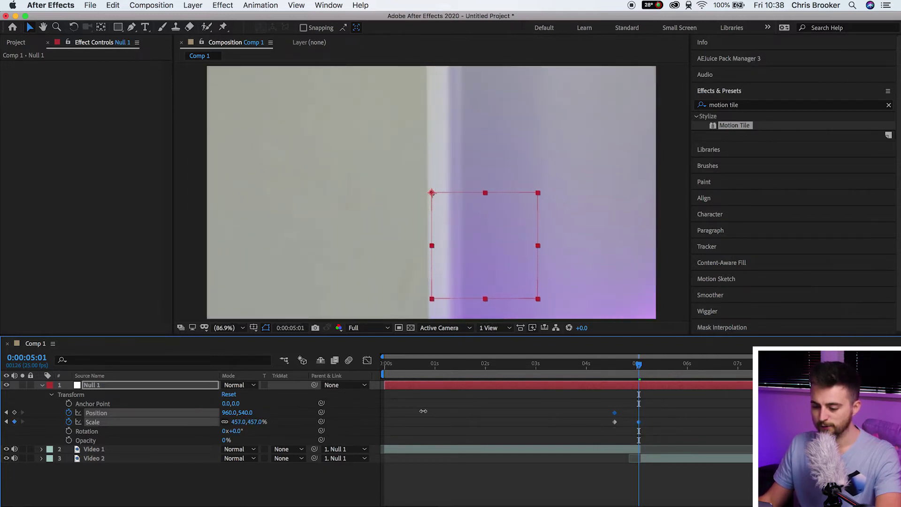
mouse_move(639, 365)
mouse_down()
mouse_move(605, 365)
mouse_move(641, 379)
mouse_up()
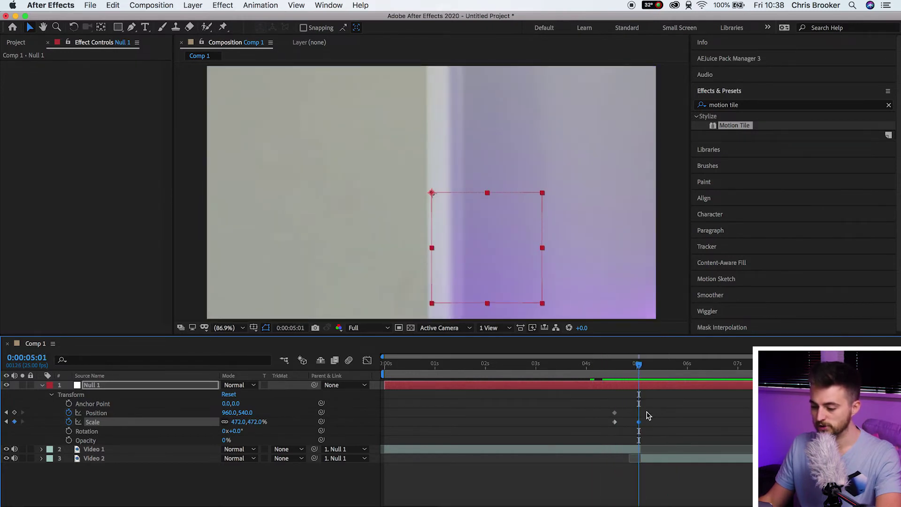
Set Video 2's Scale to 22% to counter the null's zoom.
drag(638, 369, 642, 370)
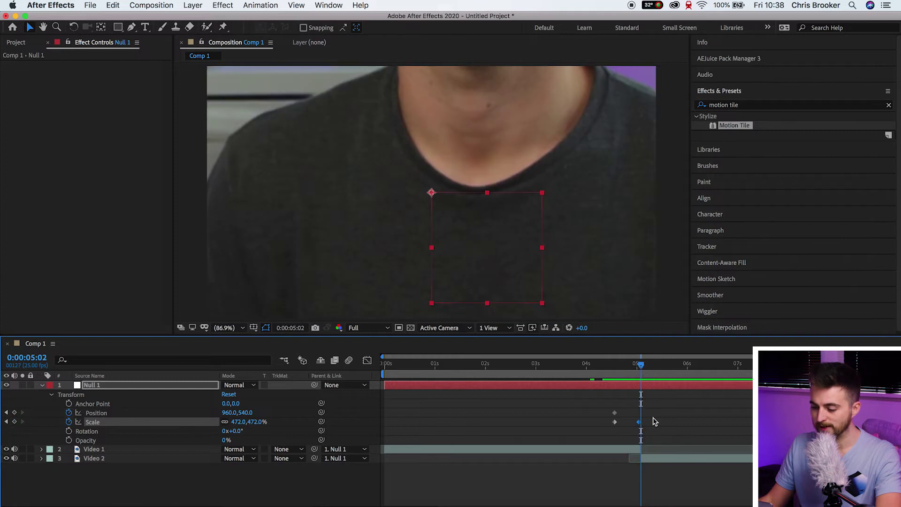
click(656, 461)
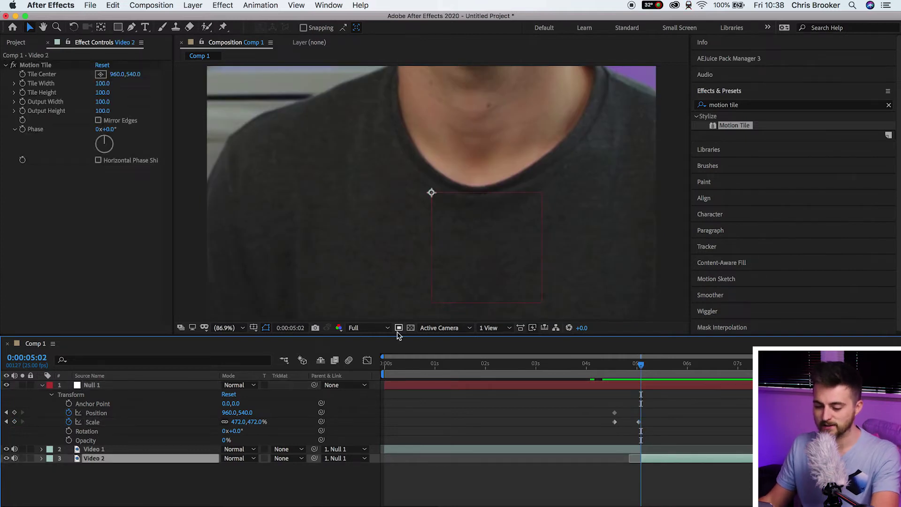
drag(244, 471, 201, 470)
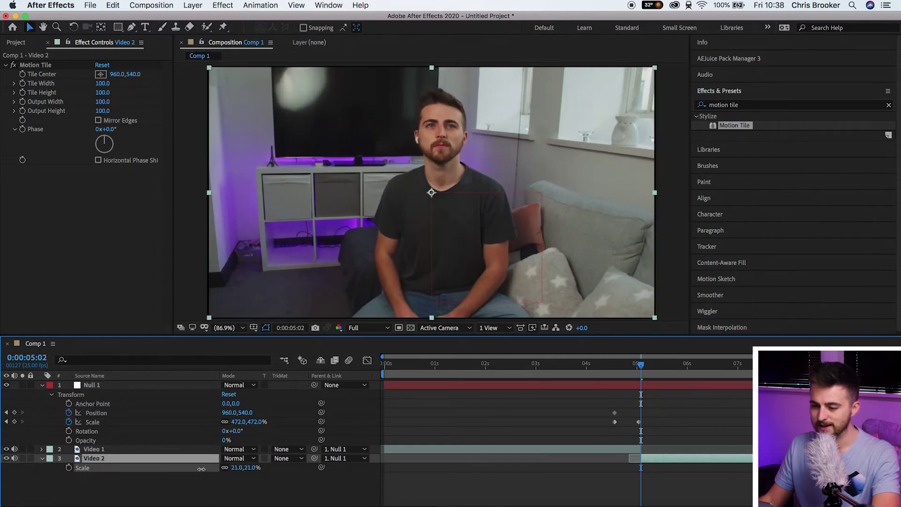
click(238, 468)
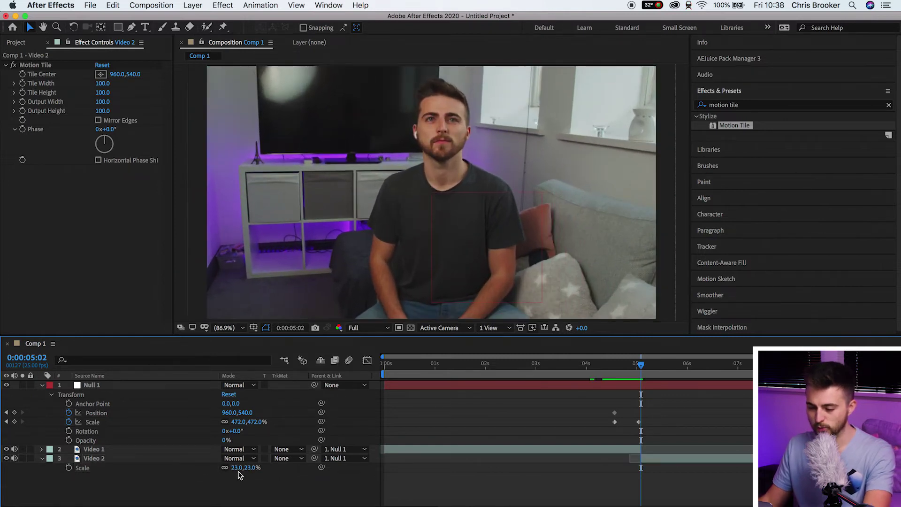
text(22)
key(Return)
Move Null 1's end Scale keyframe one frame later and preview the zoom.
click(607, 371)
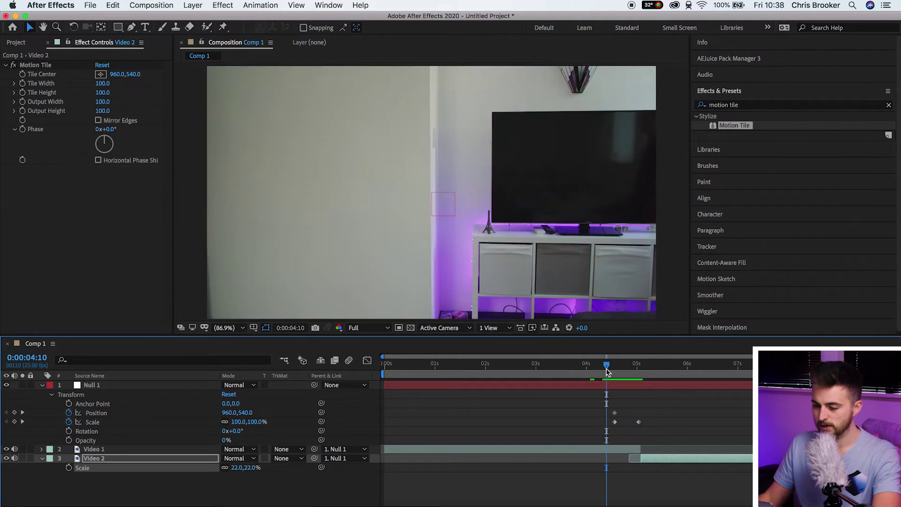
mouse_move(610, 371)
mouse_down()
mouse_move(597, 369)
mouse_move(655, 371)
mouse_move(613, 369)
mouse_up()
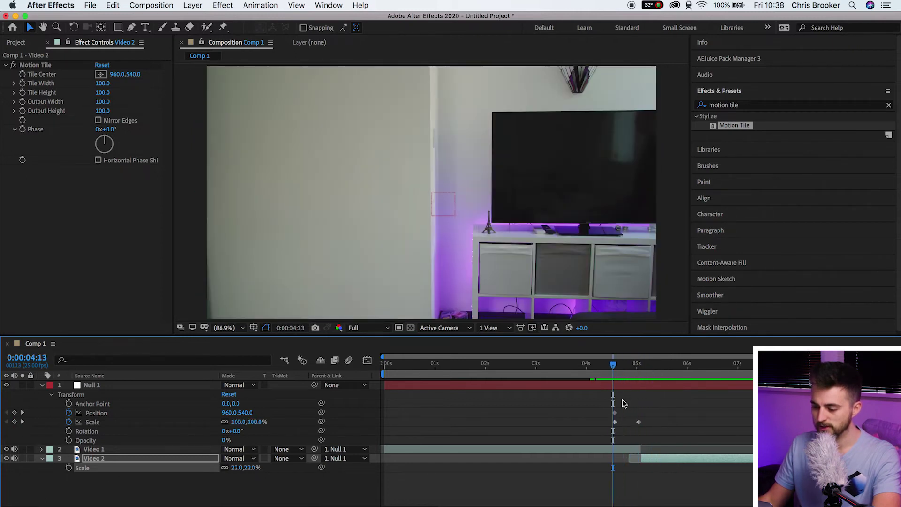
click(639, 422)
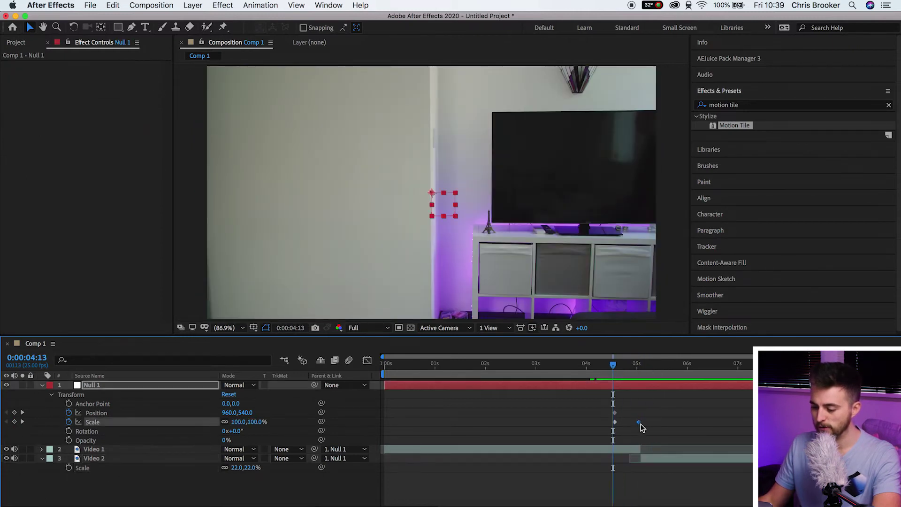
drag(665, 426, 666, 426)
key(space)
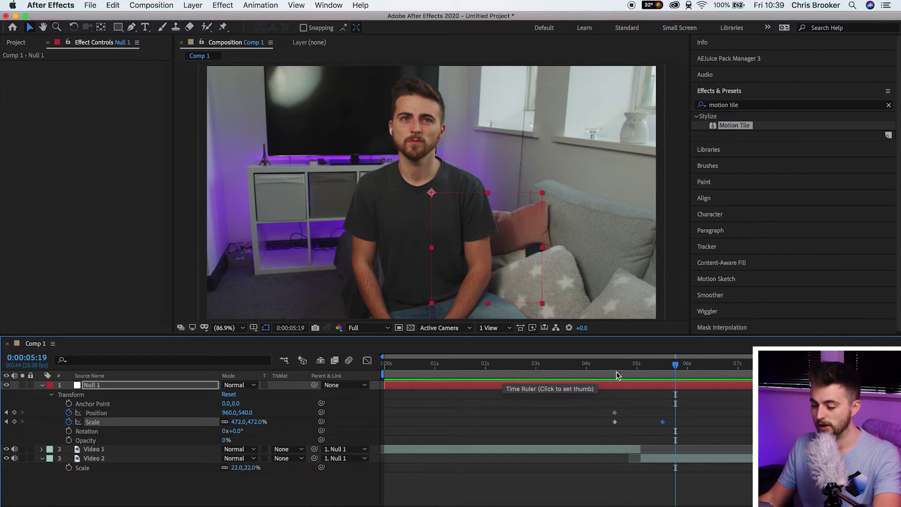
Drag the starting Position and Scale keyframes later and preview the shortened transition.
drag(589, 402, 655, 422)
click(663, 422)
click(619, 366)
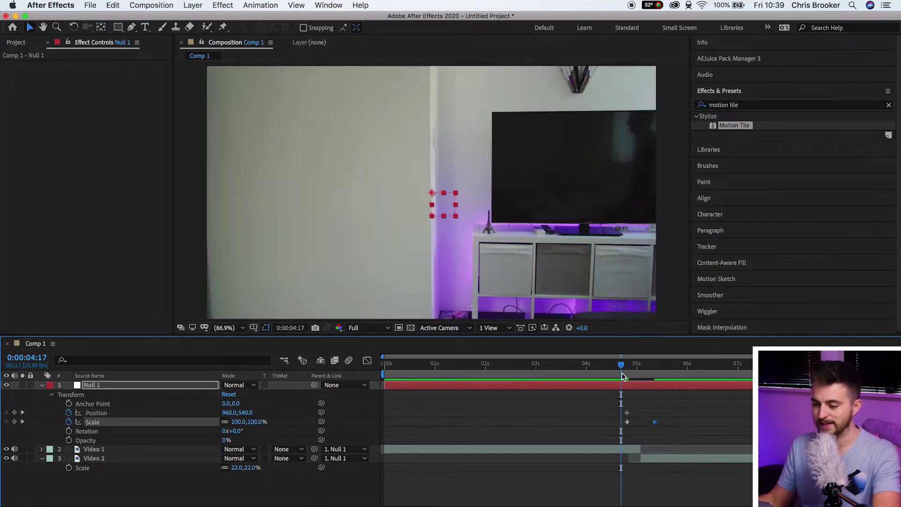
key(space)
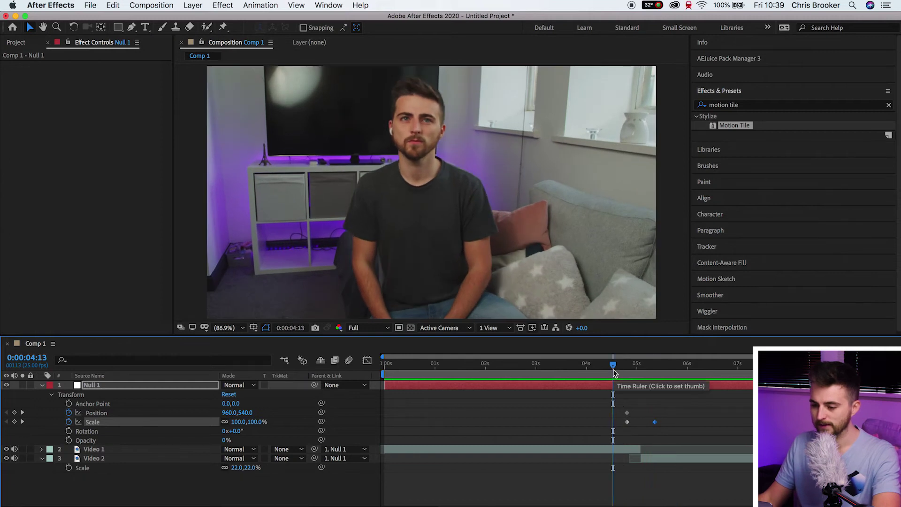
click(616, 374)
key(space)
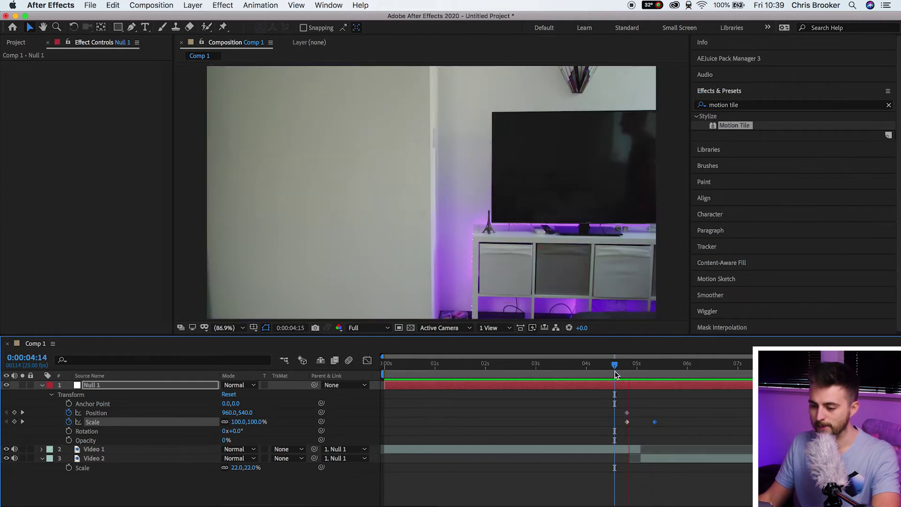
key(space)
drag(636, 375, 672, 373)
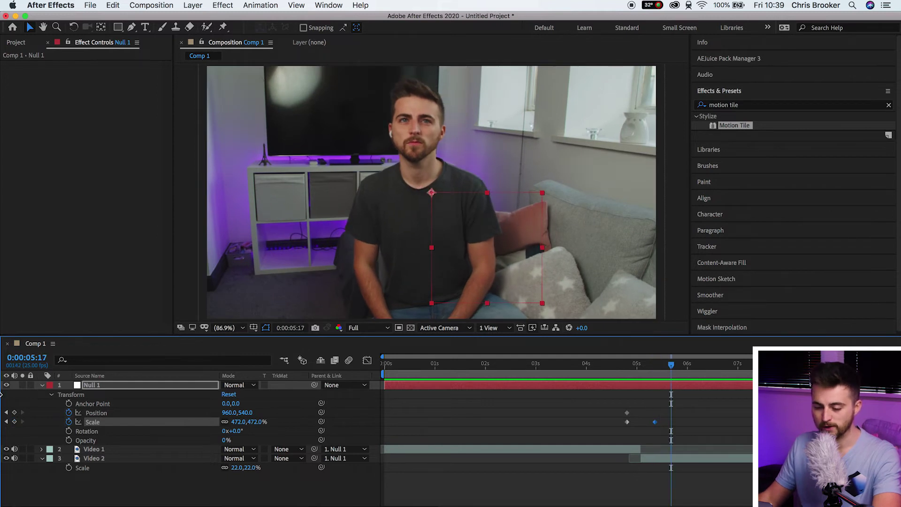
Add a Position keyframe at 05:17, raise Null 1's Scale to 548% at 05:09, and preview.
click(15, 413)
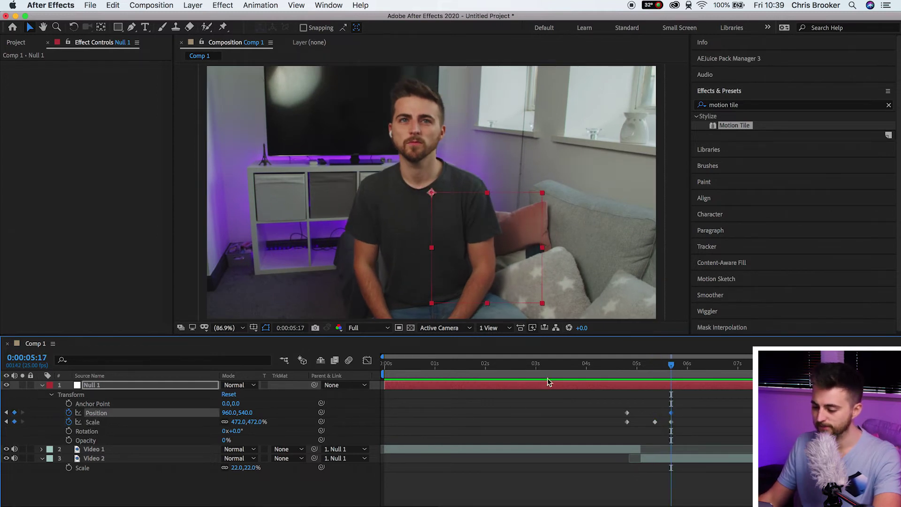
drag(669, 369, 655, 371)
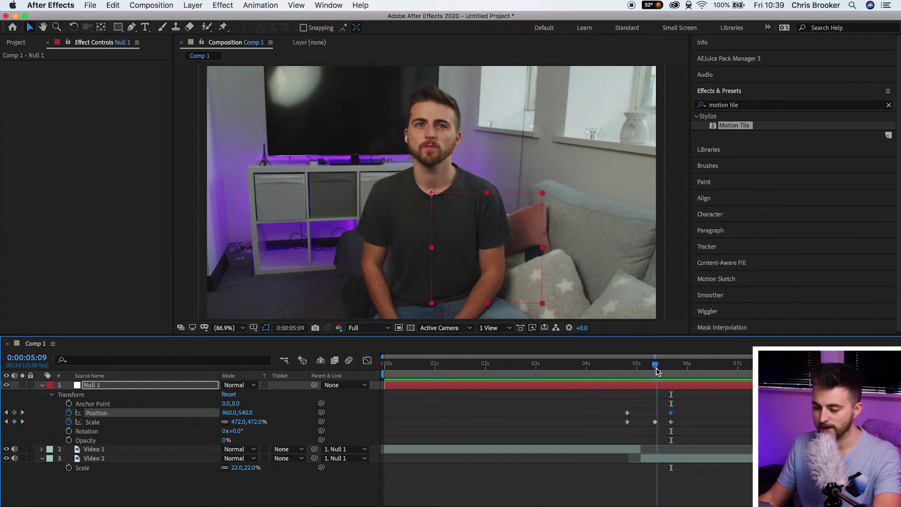
drag(239, 422, 277, 425)
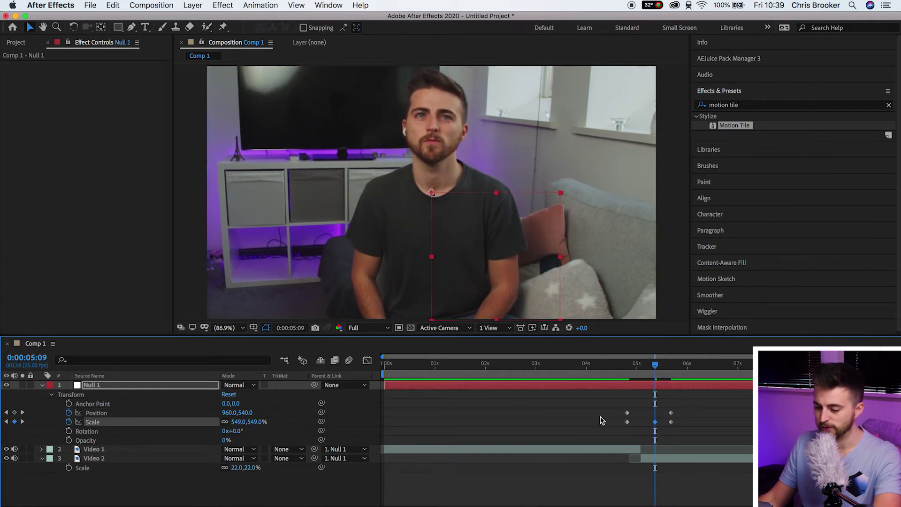
click(606, 375)
key(space)
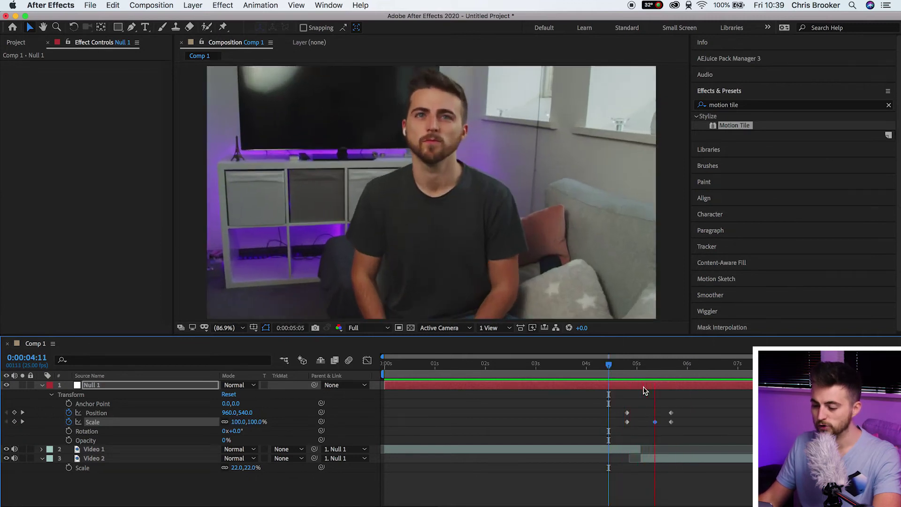
drag(610, 373, 646, 375)
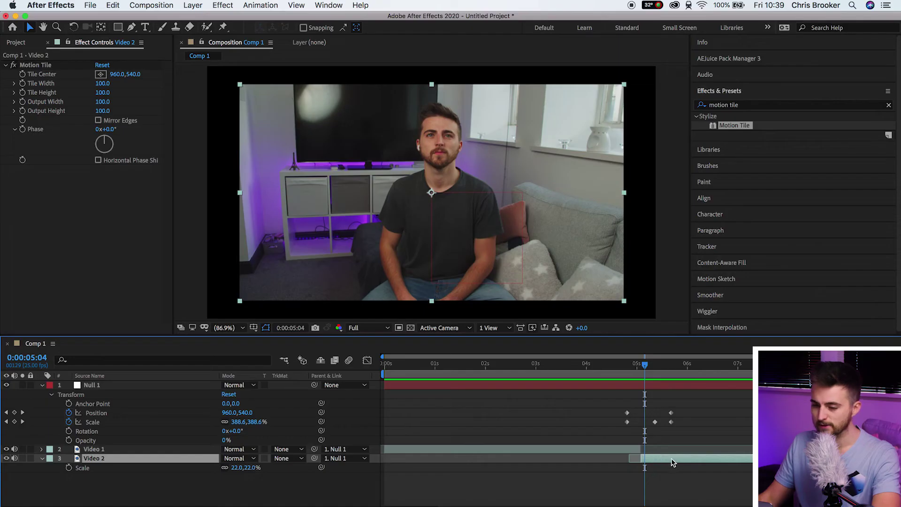
Set Motion Tile's Output Width and Output Height to 300 and enable Mirror Edges.
click(38, 70)
click(47, 83)
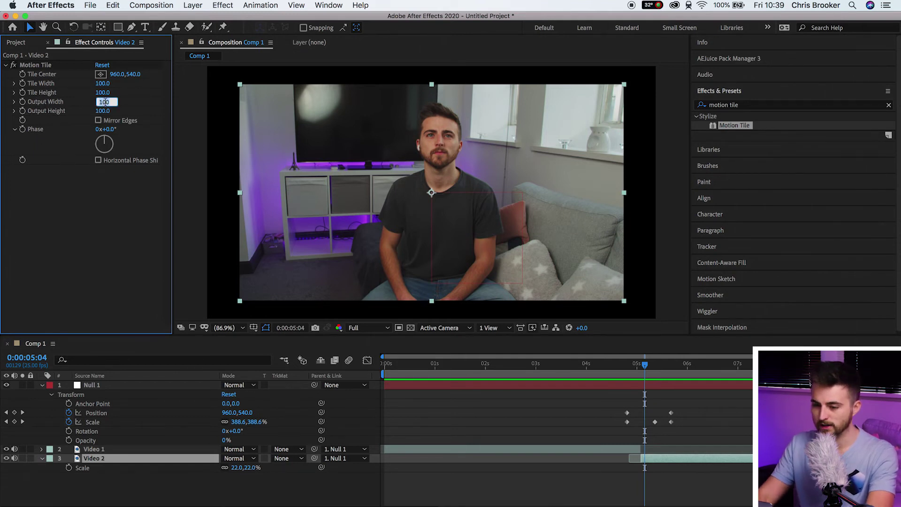
text(300)
key(Return)
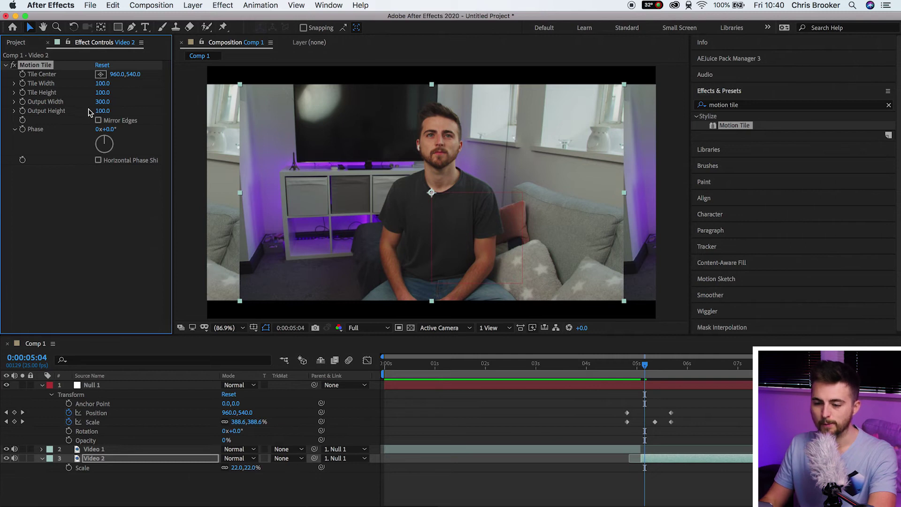
text(300)
key(Return)
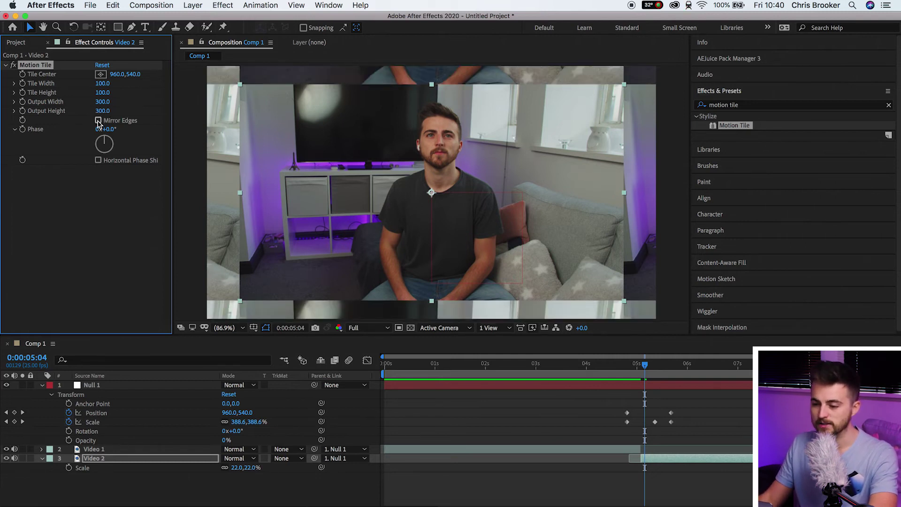
click(98, 121)
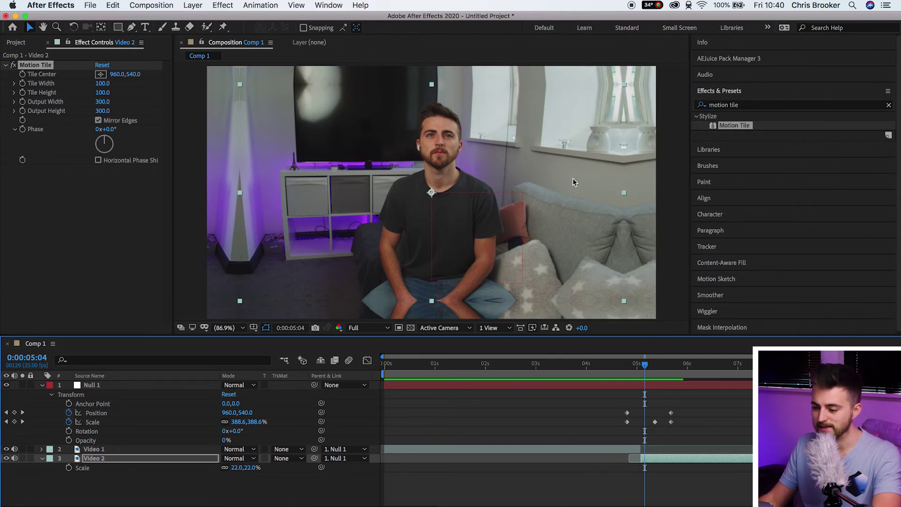
Scrub the zoom around 04:19–04:20 to check the mirrored tiles fill the frame.
click(628, 363)
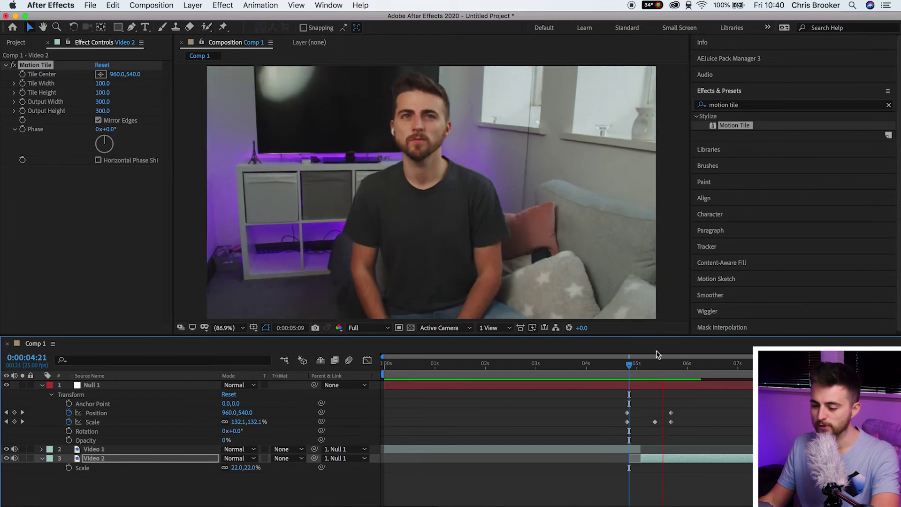
click(625, 365)
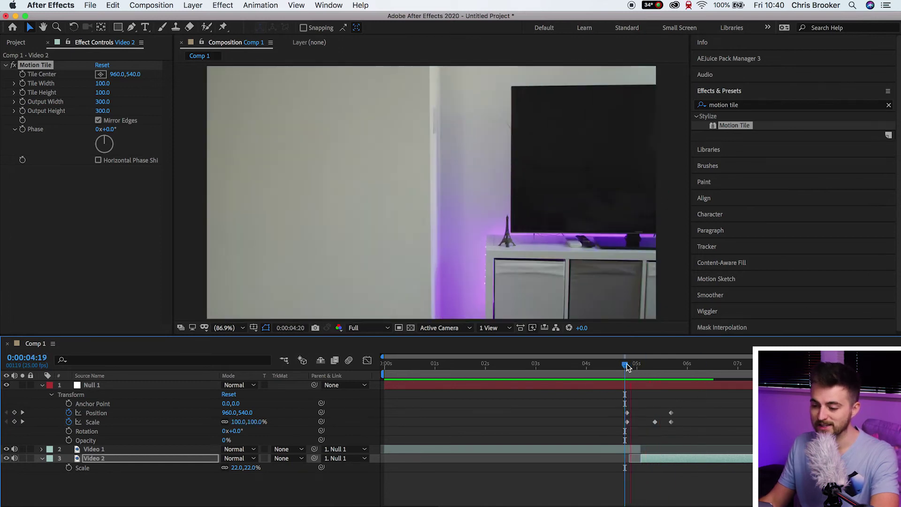
drag(626, 365, 642, 367)
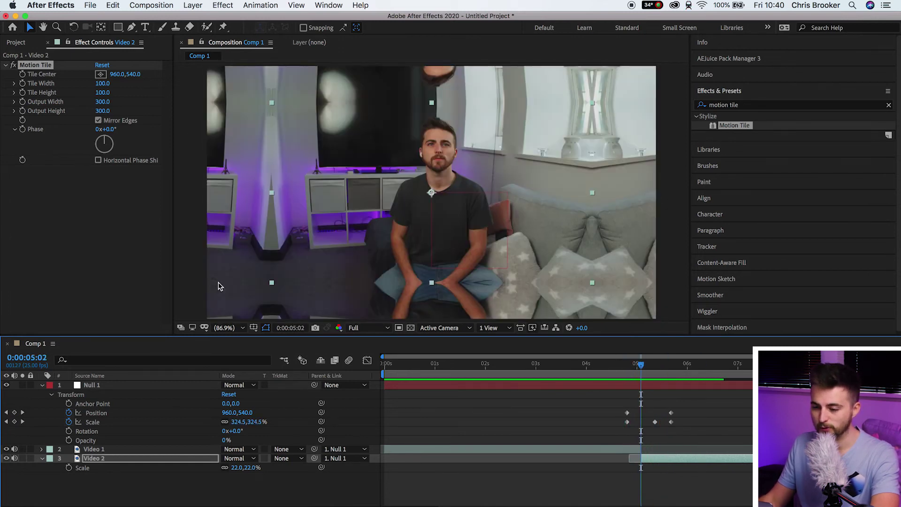
click(627, 364)
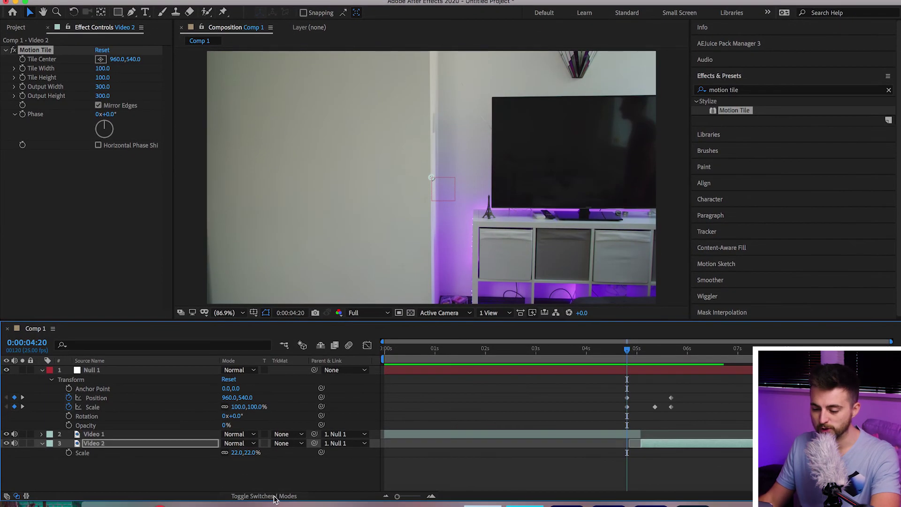
Show the layer switch columns and enable Motion Blur on Video 1 and Video 2.
click(272, 497)
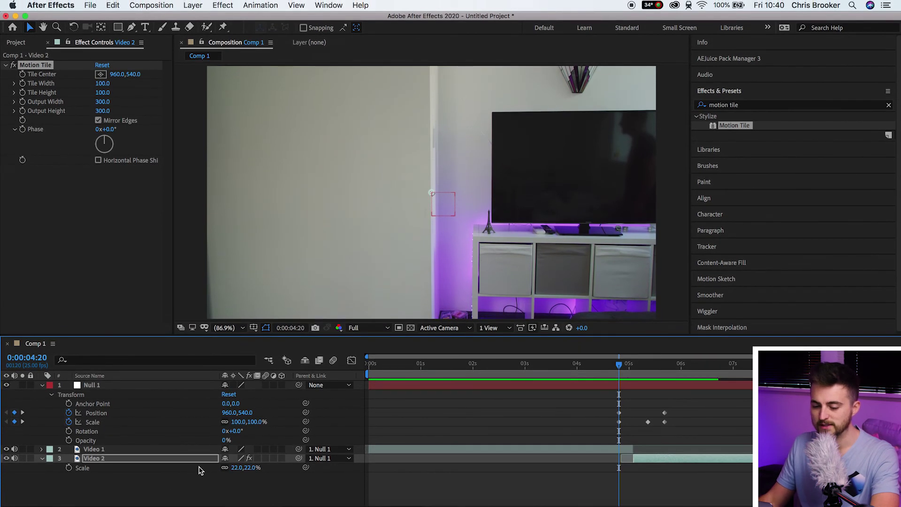
right_click(131, 455)
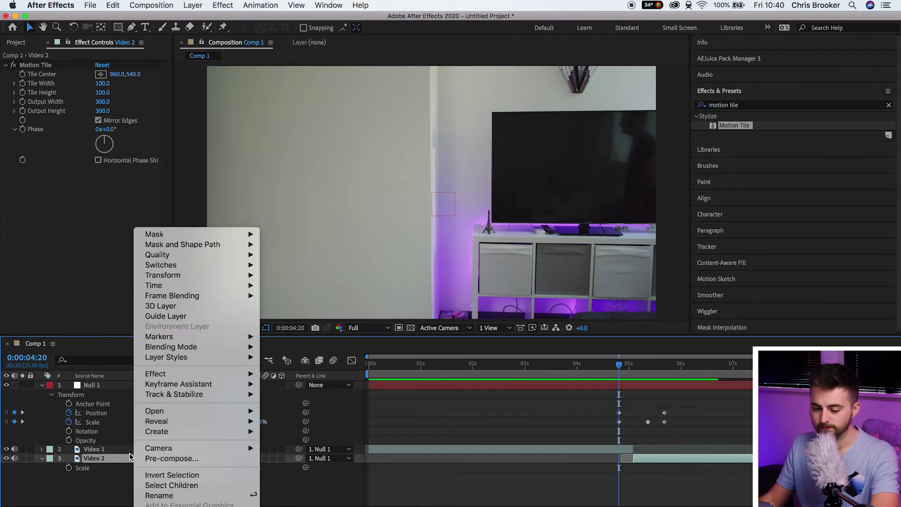
key(Escape)
shift+click(156, 452)
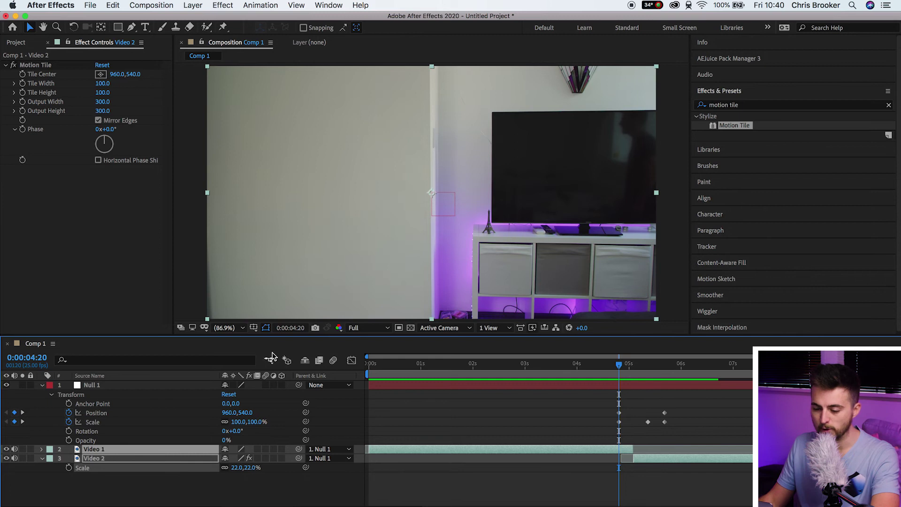
click(265, 449)
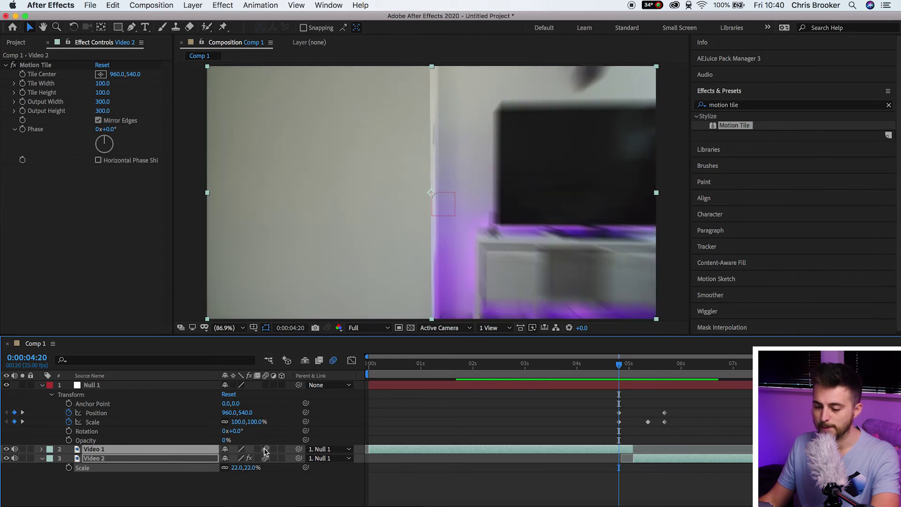
Toggle the composition Motion Blur preview off and on, comparing frames around 04:13.
click(334, 360)
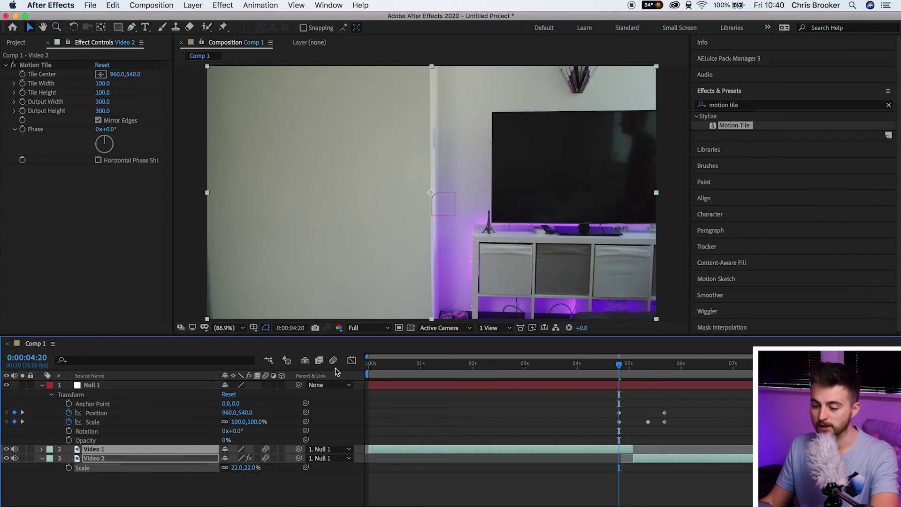
click(334, 361)
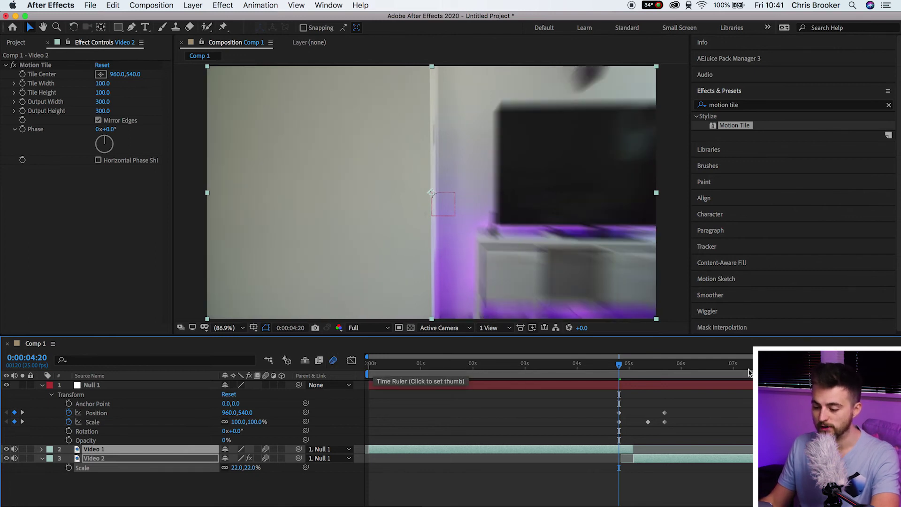
drag(619, 364, 606, 366)
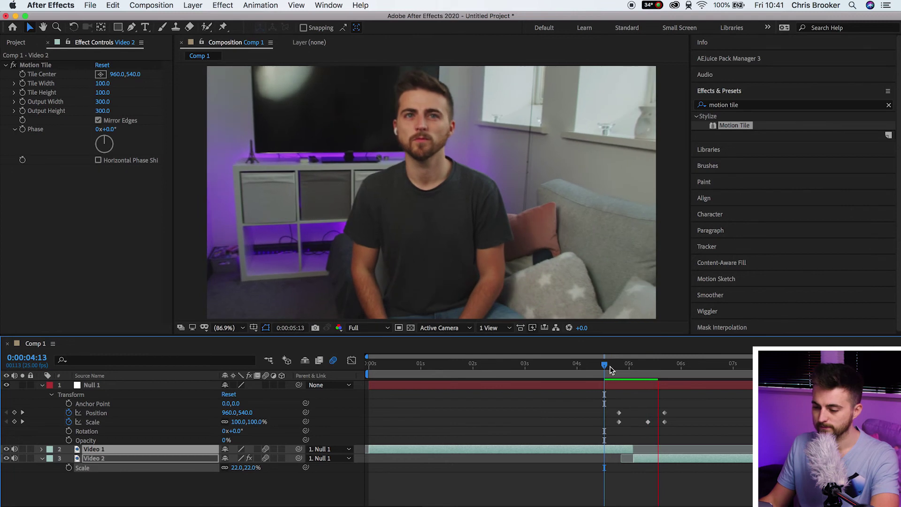
Scrub around 04:15–04:19, select Null 1's Position keyframe at 05s and preview the zoom.
click(608, 371)
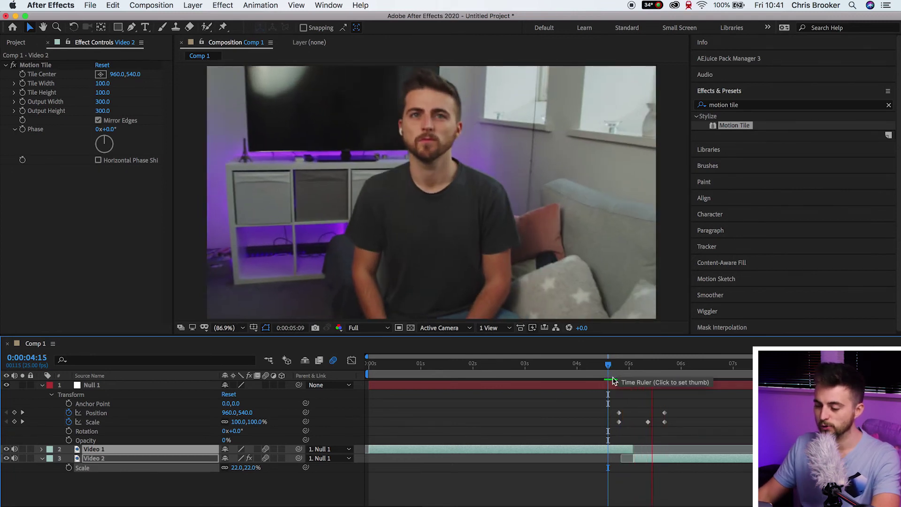
click(611, 373)
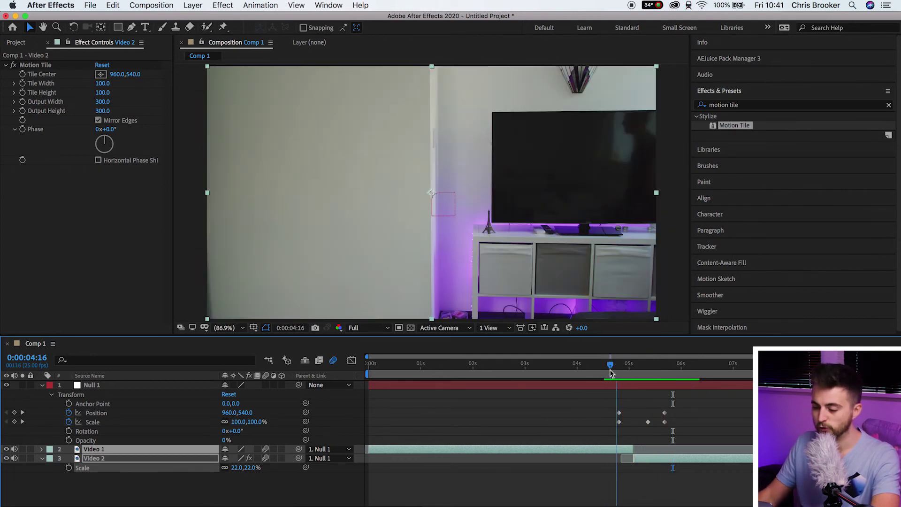
click(609, 403)
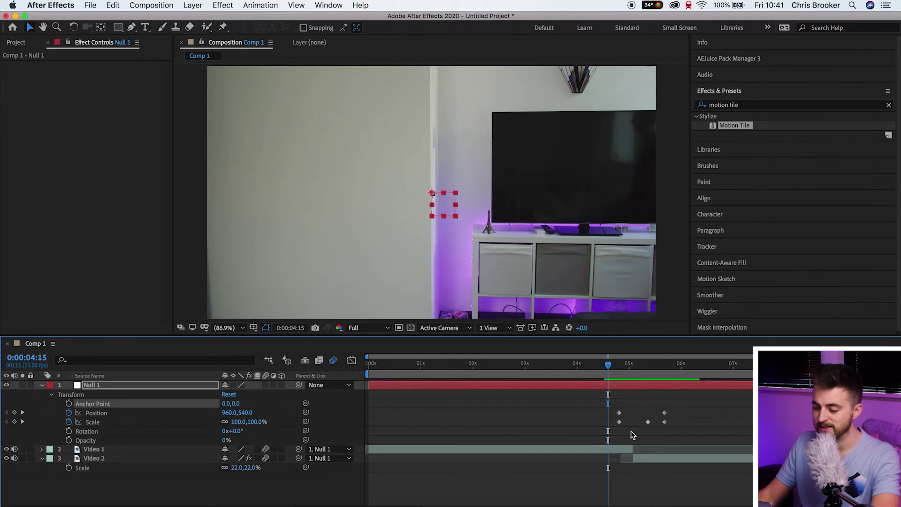
click(617, 413)
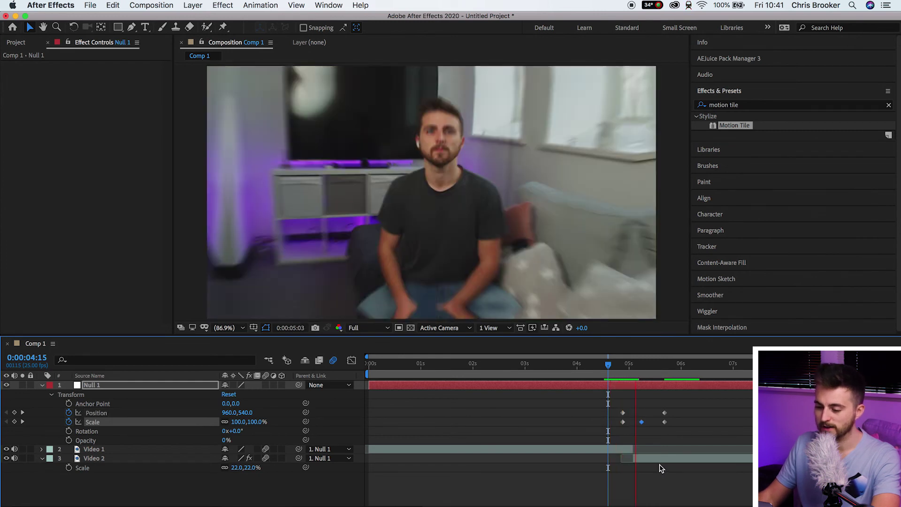
click(617, 364)
drag(618, 365, 686, 428)
key(space)
key(space)
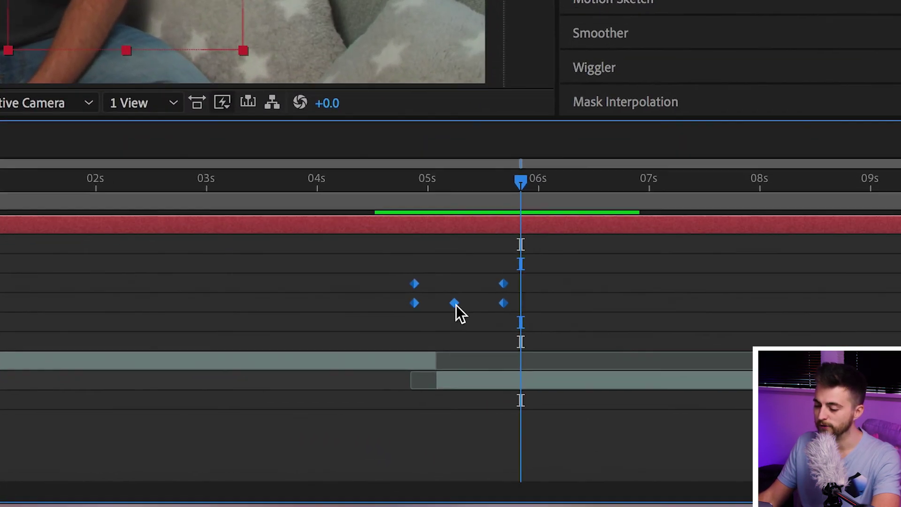
Apply Keyframe Assistant > Easy Ease to the selected Null 1 keyframes and play the transition.
right_click(506, 336)
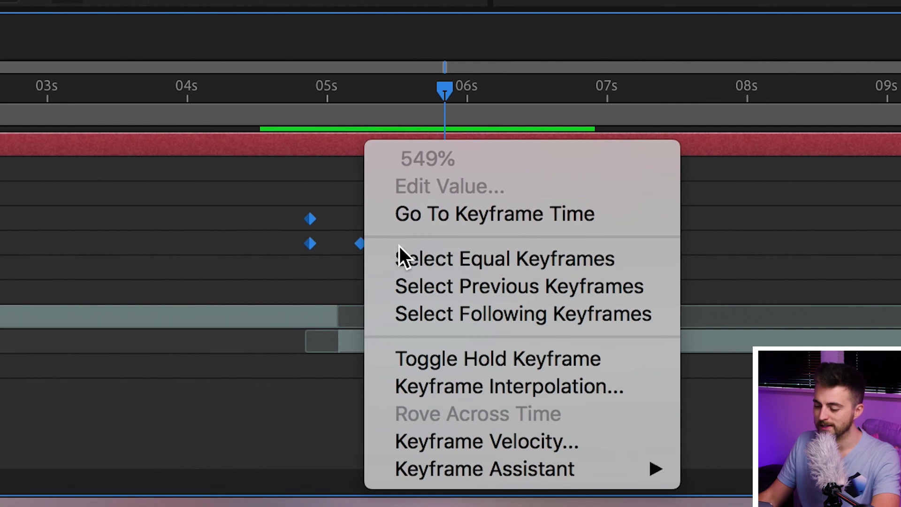
mouse_move(446, 467)
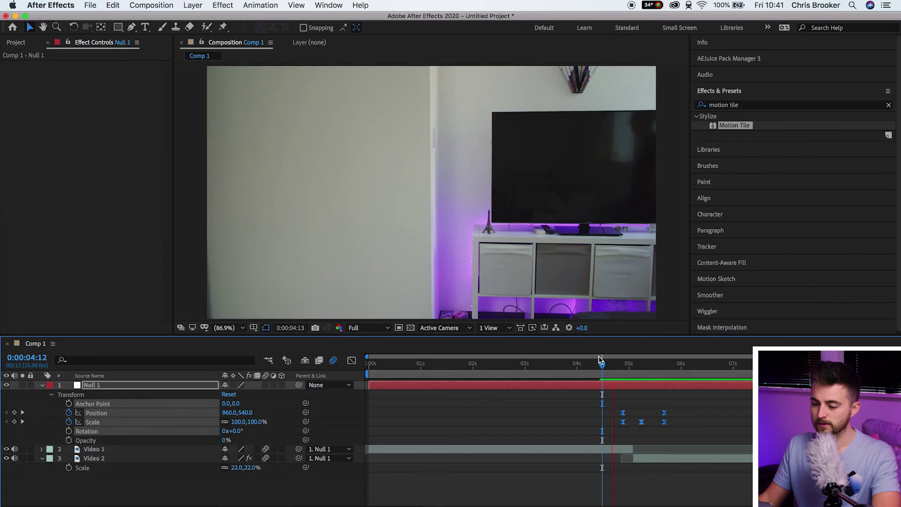
key(space)
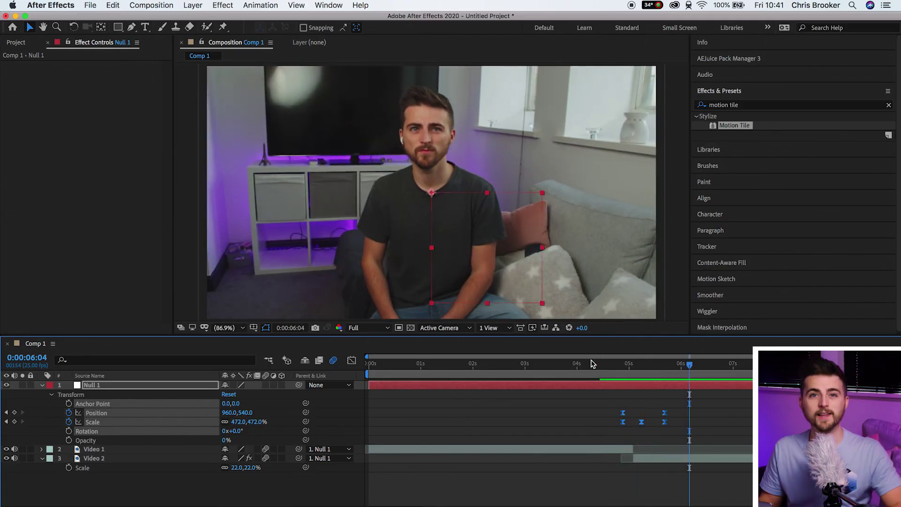